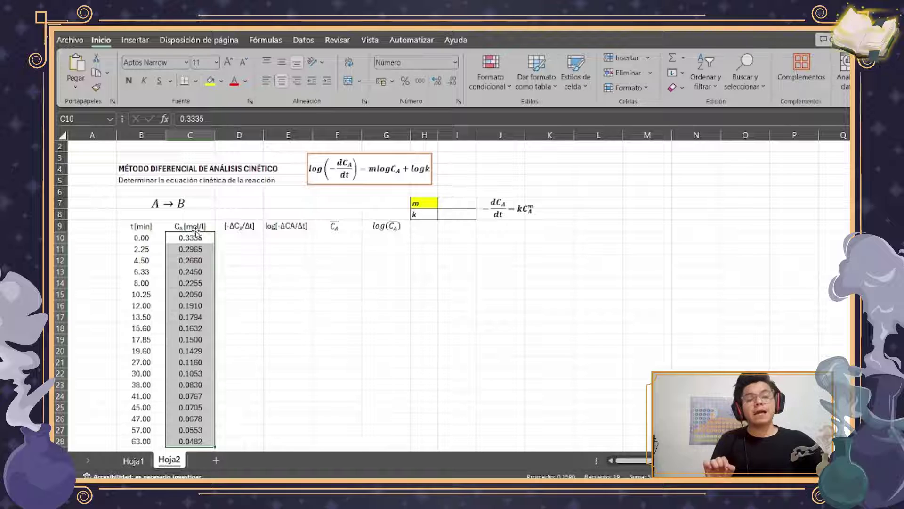
# Examine the time and concentration data, the headings of the calculation columns, and the derivative term in the logarithmic rate equation.
pyautogui.moveTo(142, 238); pyautogui.dragTo(144, 440)
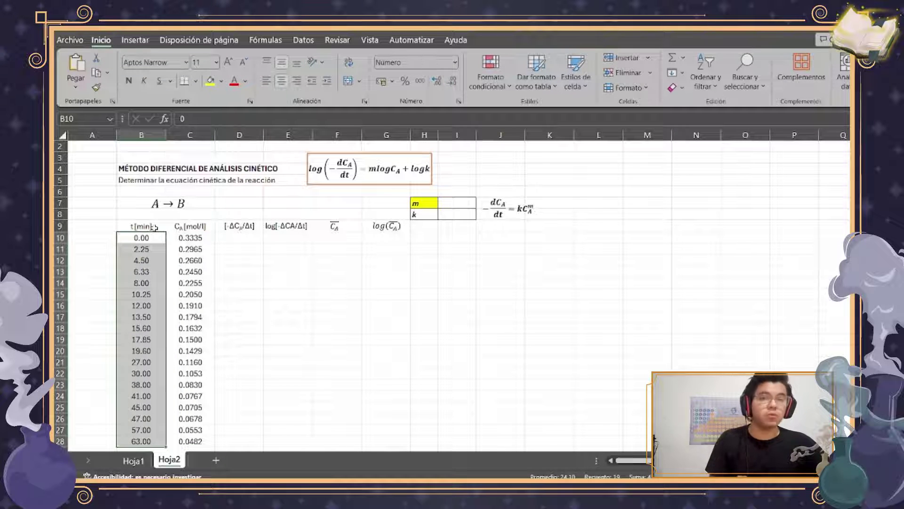
pyautogui.click(246, 203)
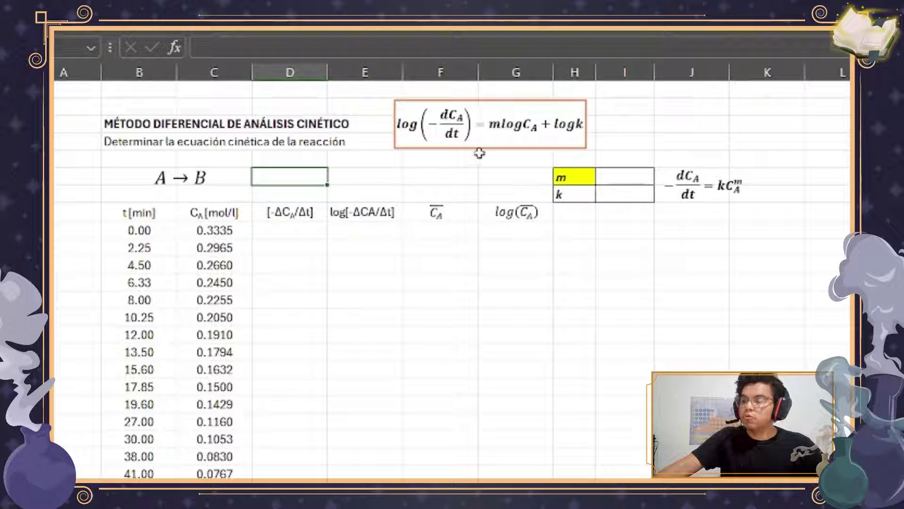
pyautogui.moveTo(137, 231); pyautogui.dragTo(213, 280)
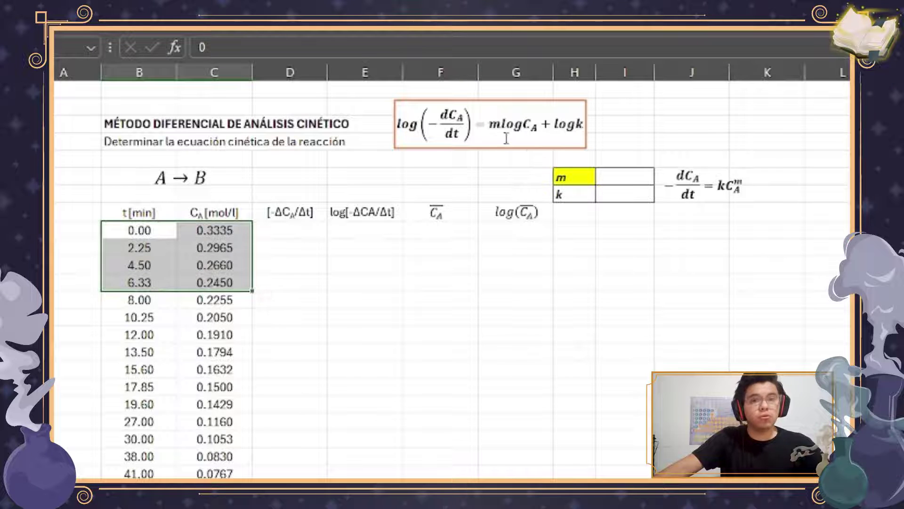
pyautogui.click(406, 280)
pyautogui.moveTo(282, 212); pyautogui.dragTo(516, 210)
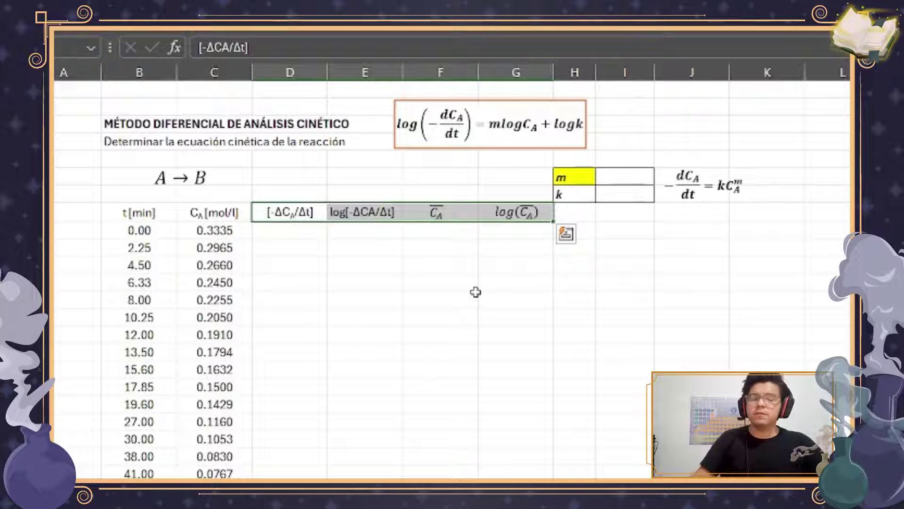
pyautogui.click(475, 294)
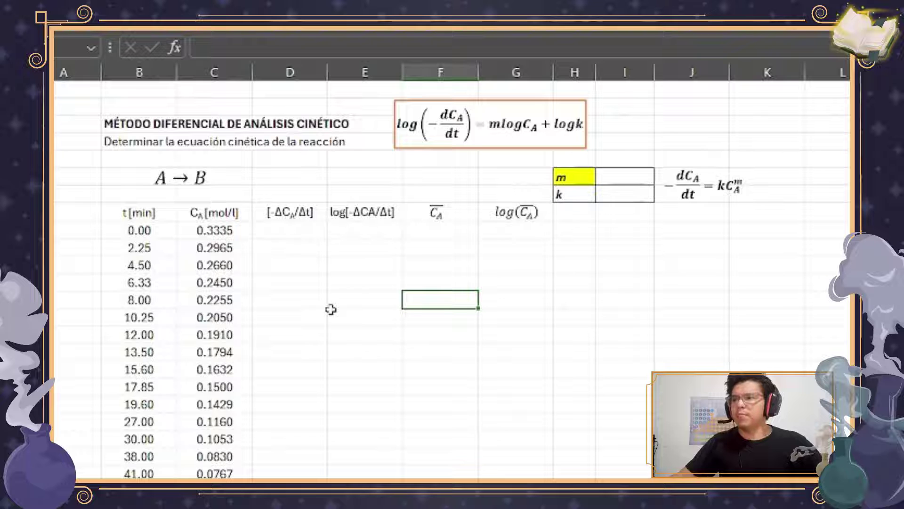
pyautogui.doubleClick(434, 125)
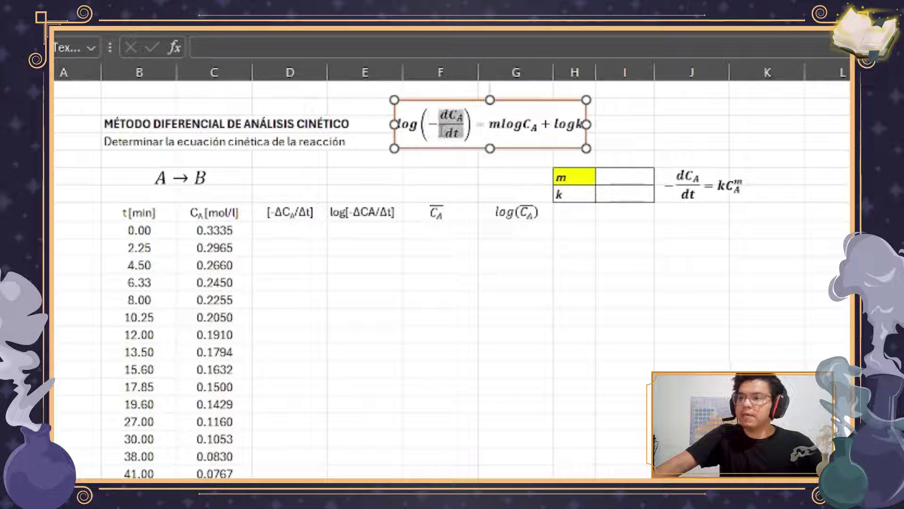
pyautogui.click(383, 281)
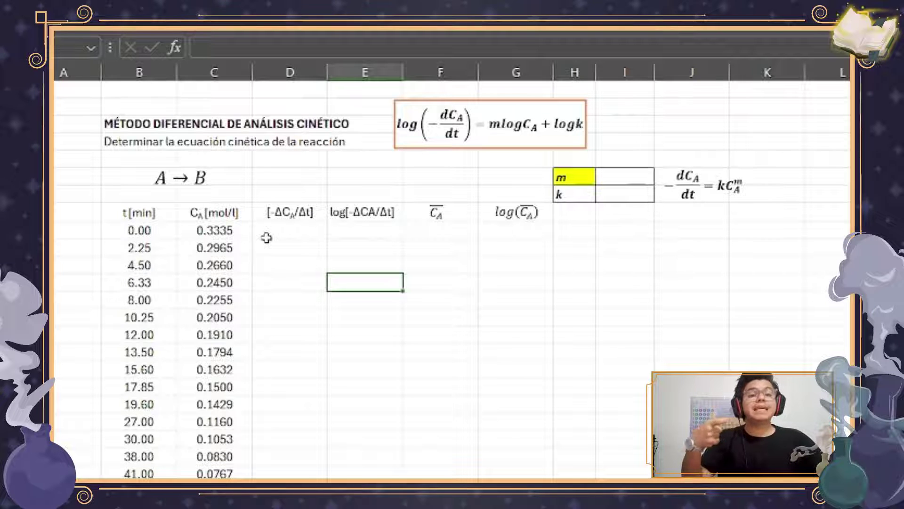
pyautogui.doubleClick(283, 211)
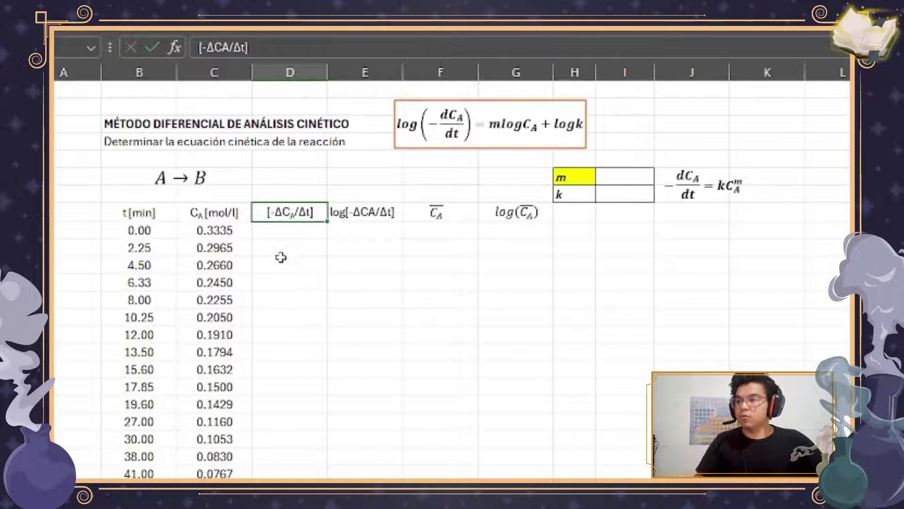
# Enter the formula =(C11-C10)/(B11-B10) in cell D11 to compute the concentration change over time.
pyautogui.click(270, 242)
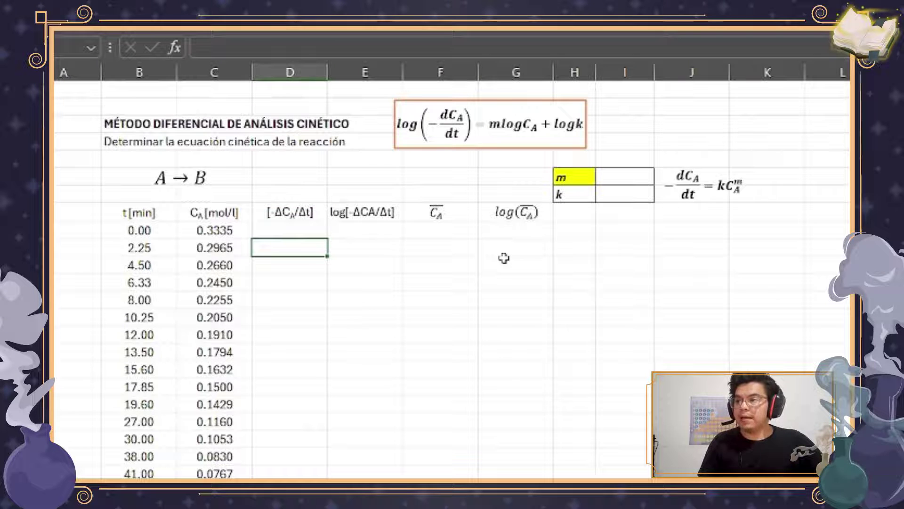
pyautogui.write('=')
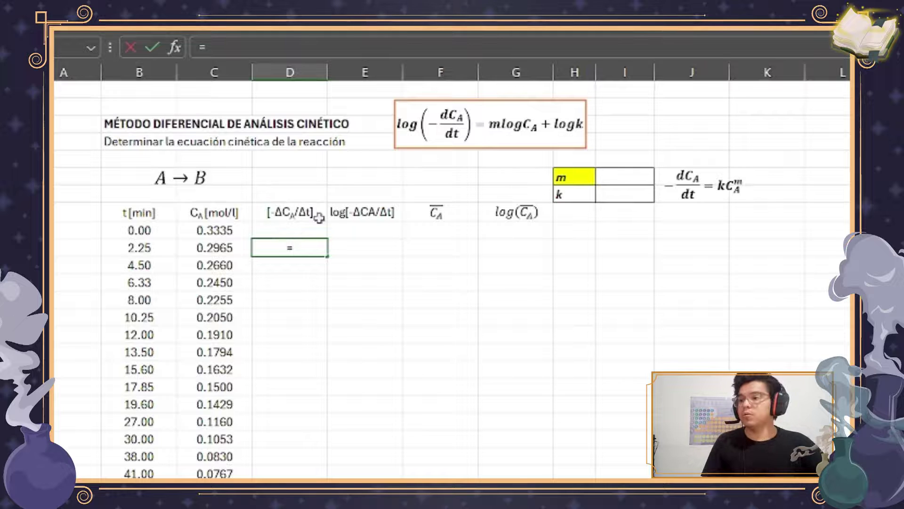
pyautogui.write('(')
pyautogui.click(219, 244)
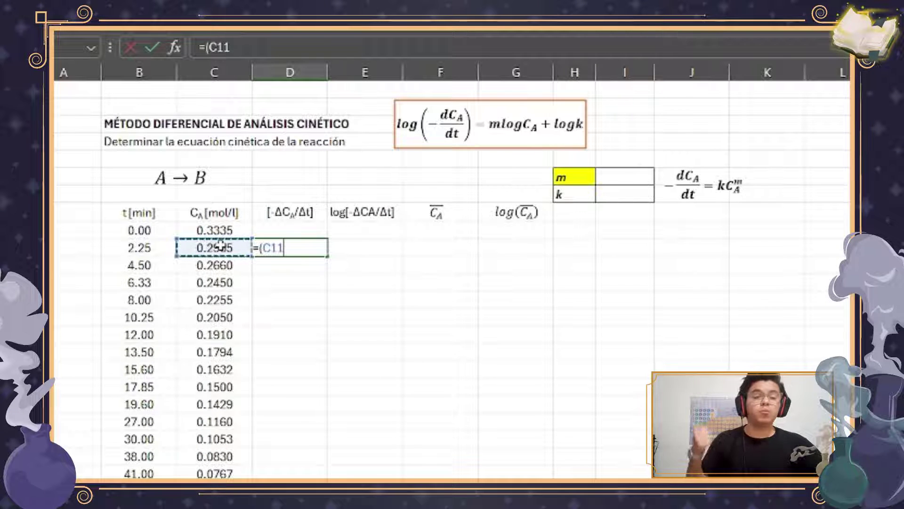
pyautogui.write('-')
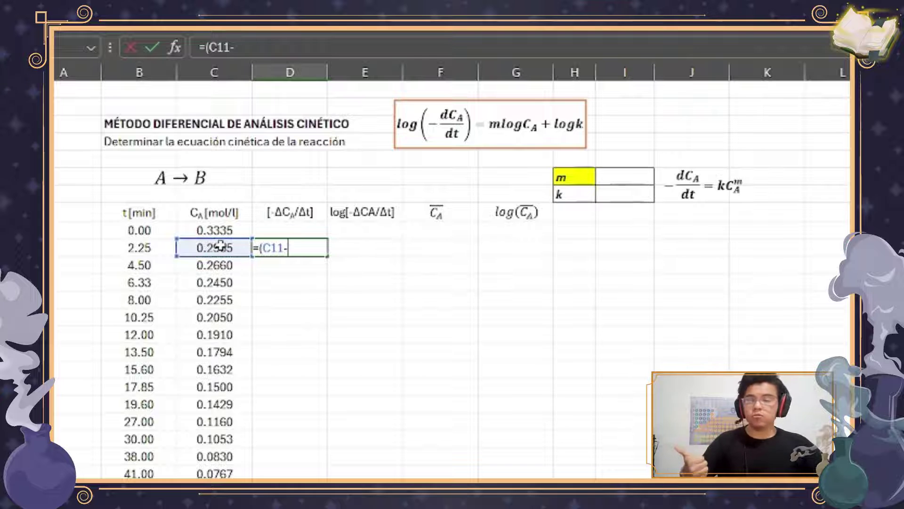
pyautogui.click(222, 230)
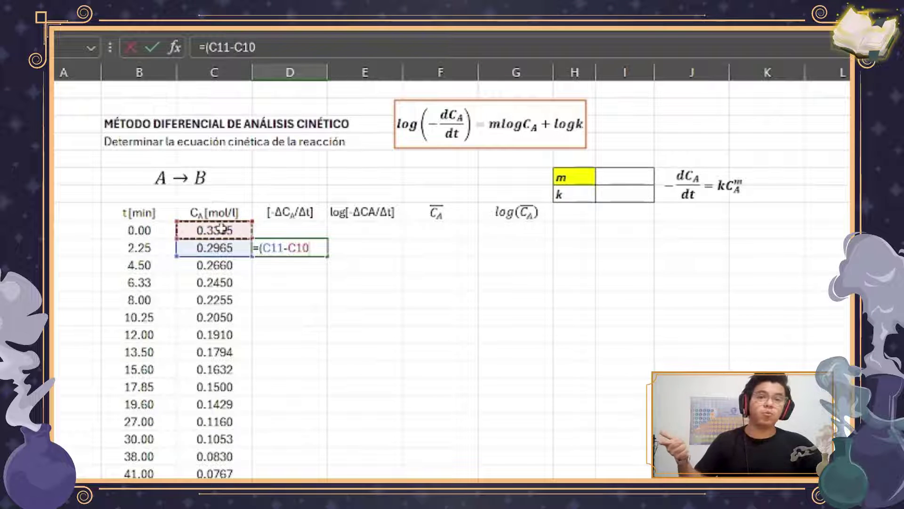
pyautogui.write(')')
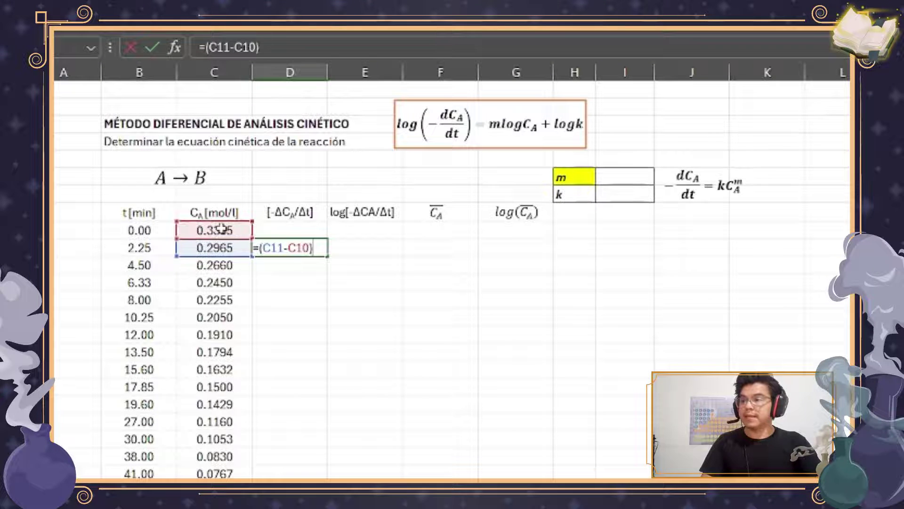
pyautogui.write('/(')
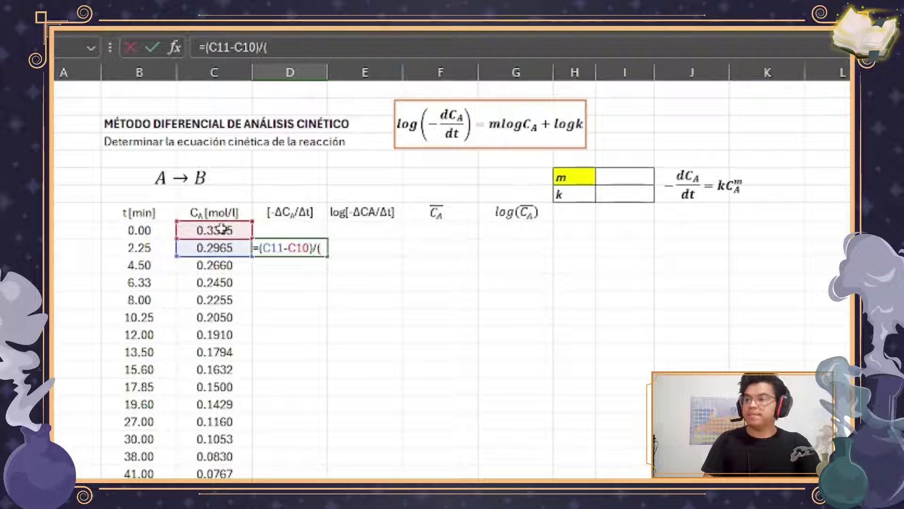
pyautogui.click(147, 250)
pyautogui.write('-')
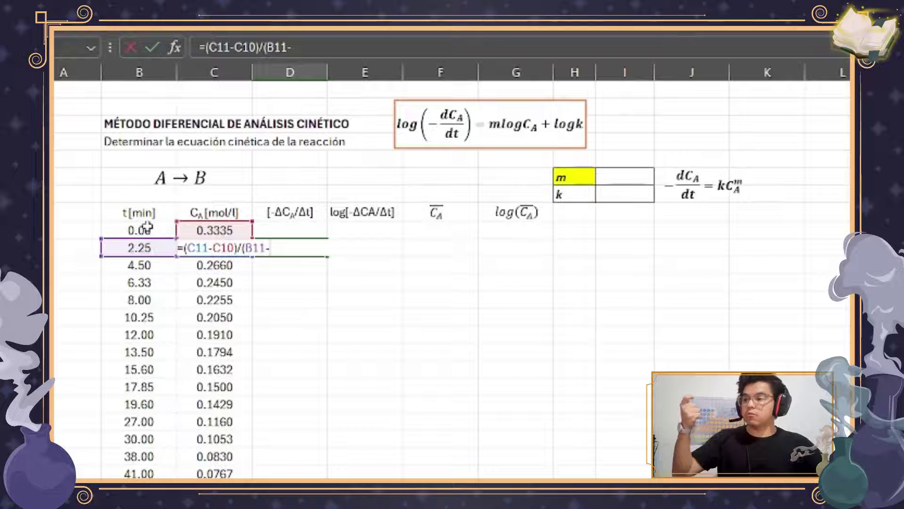
pyautogui.click(147, 229)
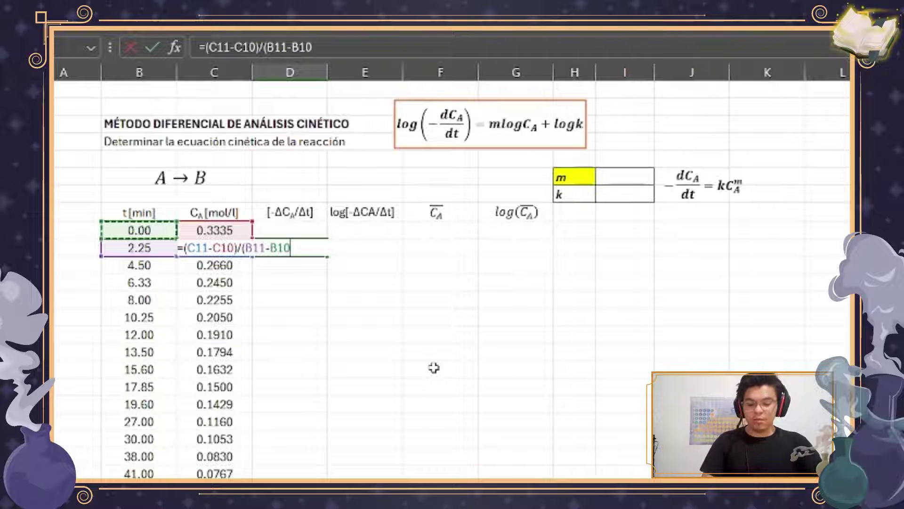
pyautogui.write(')')
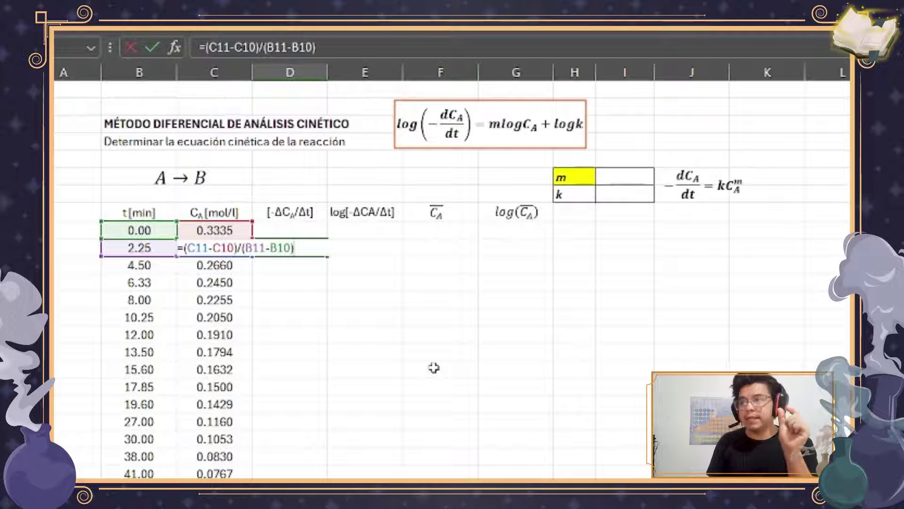
pyautogui.press('Return')
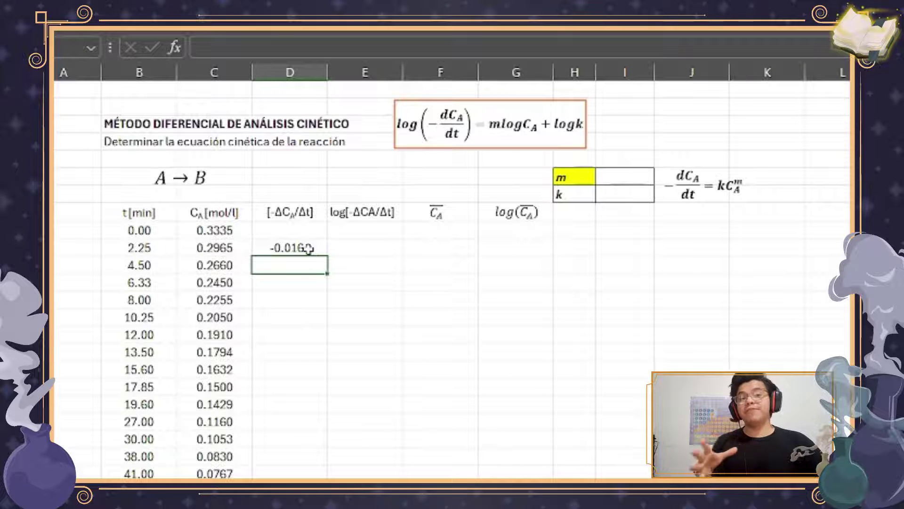
# Add the rate equation's leading minus sign to D11, making the formula =-(C11-C10)/(B11-B10).
pyautogui.click(432, 123)
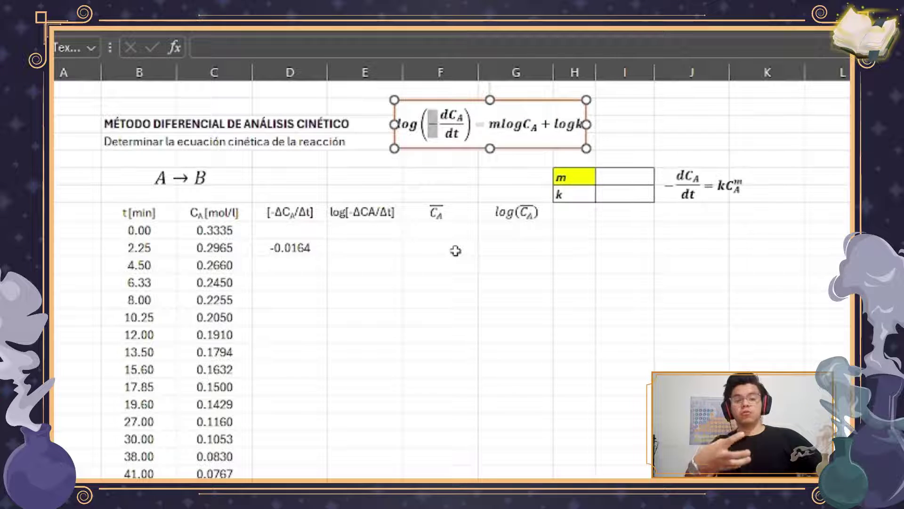
pyautogui.click(280, 247)
pyautogui.doubleClick(280, 247)
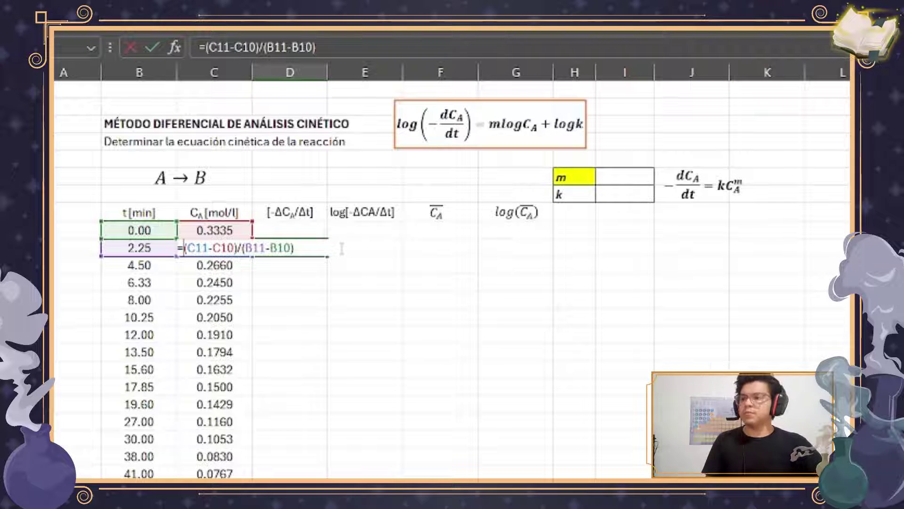
pyautogui.write('-')
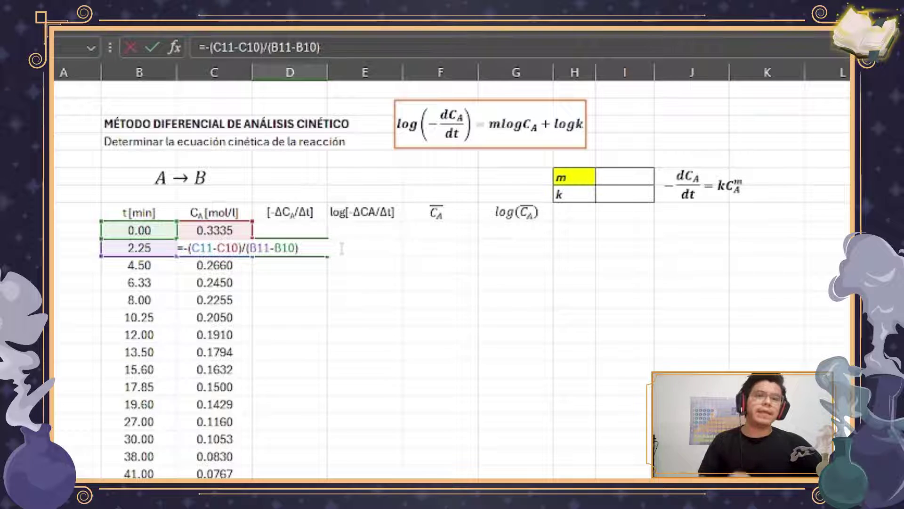
pyautogui.press('Return')
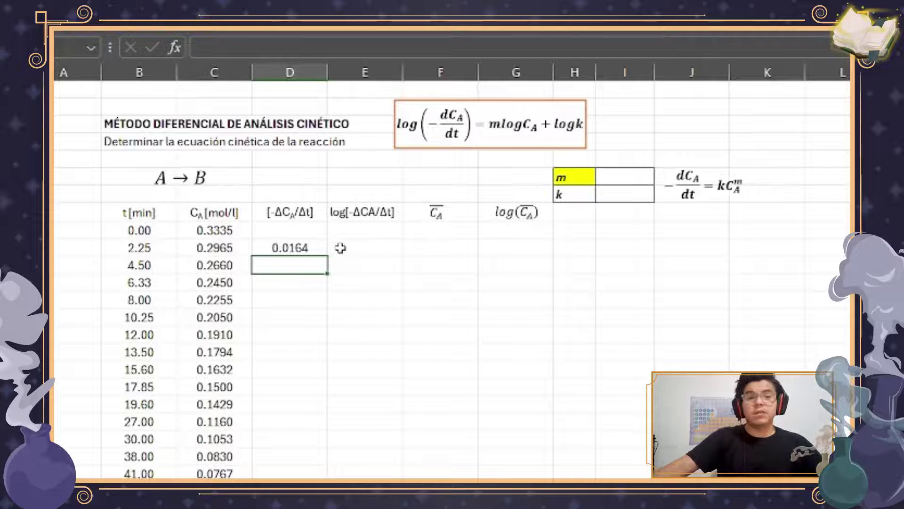
# Fill the D11 rate formula down through row 28 and check the cell references in the last row.
pyautogui.click(294, 243)
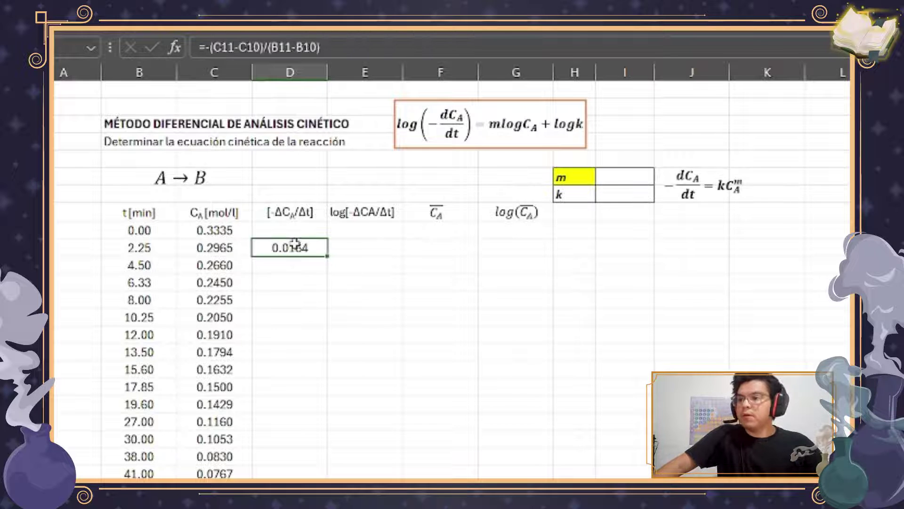
pyautogui.doubleClick(328, 256)
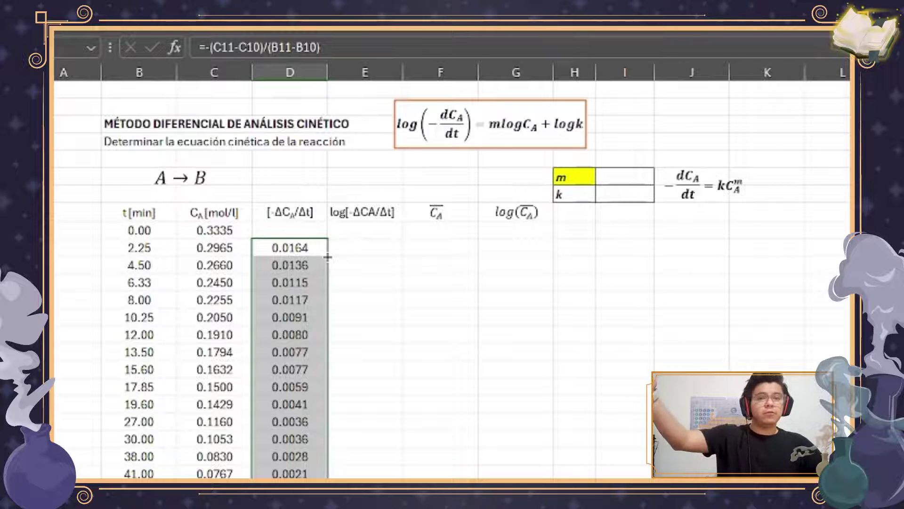
pyautogui.click(309, 246)
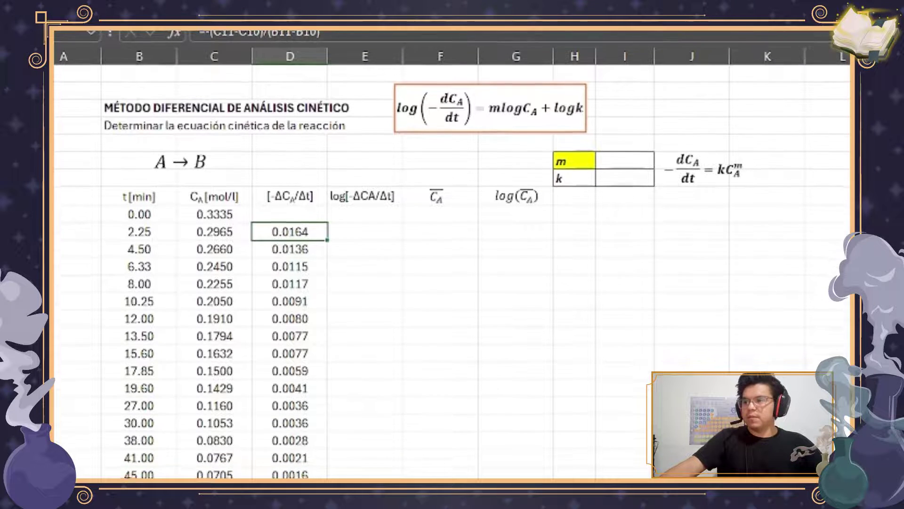
pyautogui.doubleClick(289, 475)
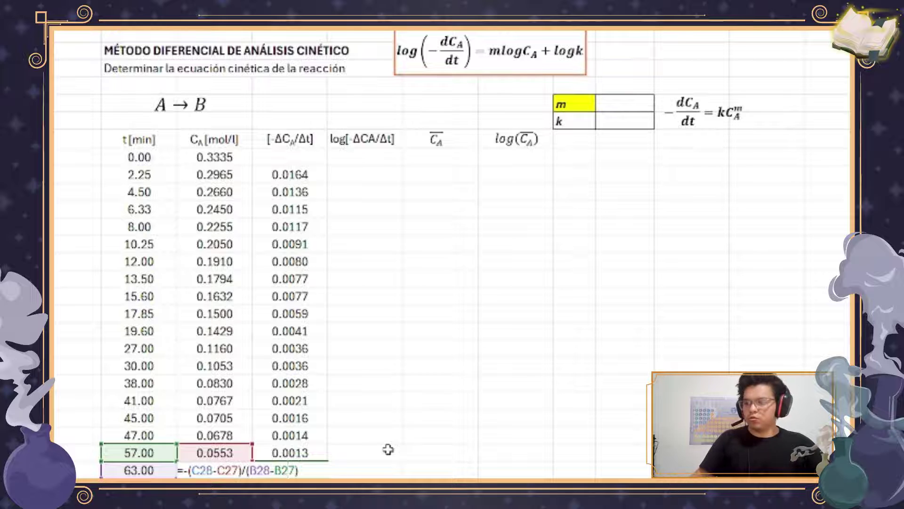
pyautogui.hotkey('ctrl', 'Return')
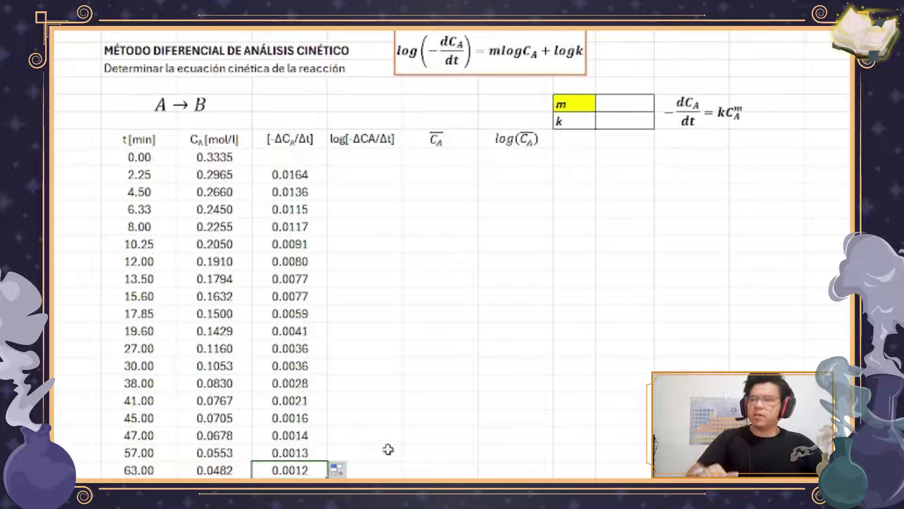
# Enter =LOG10(D11) in cell E11 to compute the base-10 logarithm of the first rate value.
pyautogui.click(345, 176)
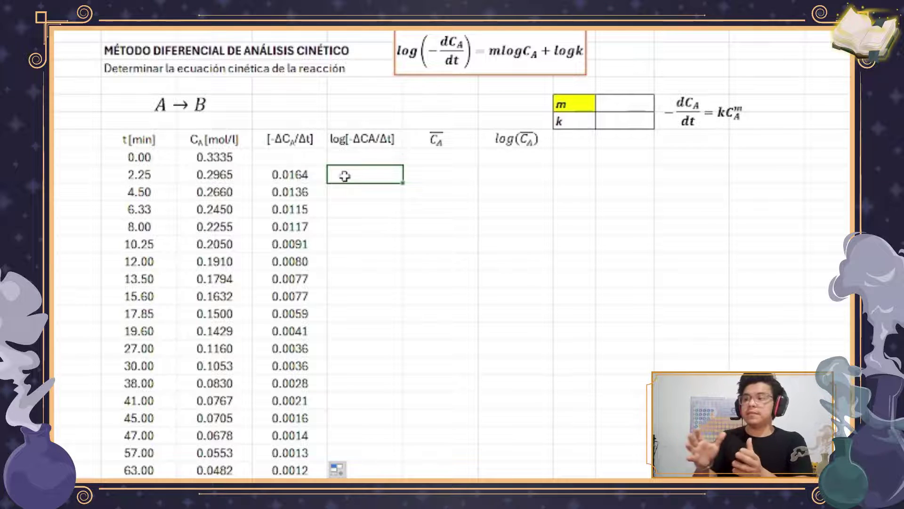
pyautogui.write('=')
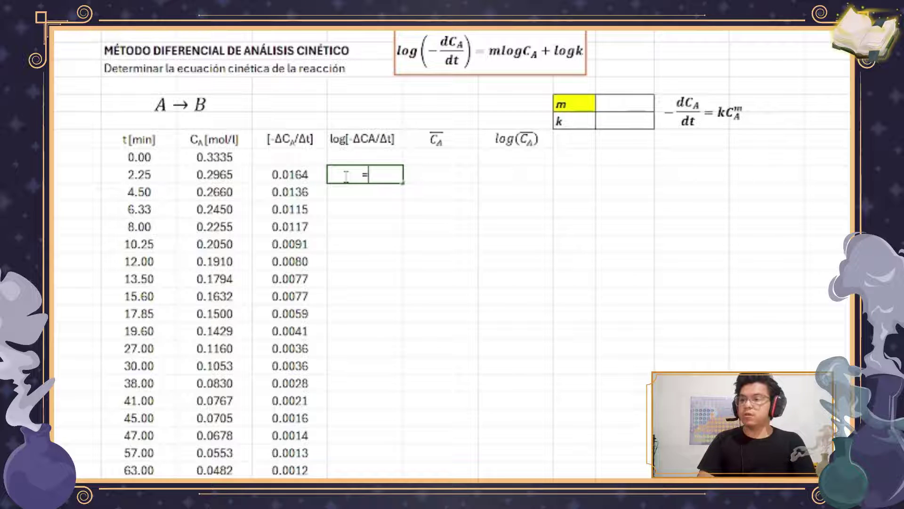
pyautogui.write('log')
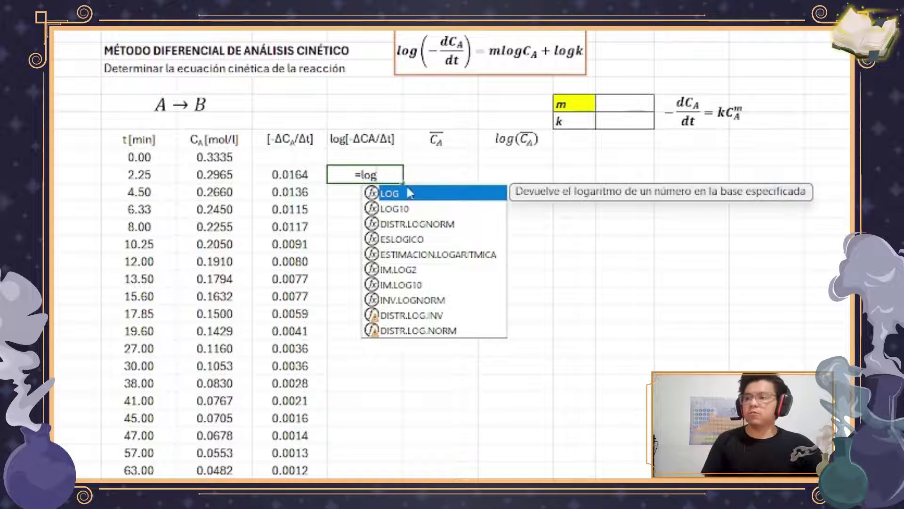
pyautogui.click(408, 210)
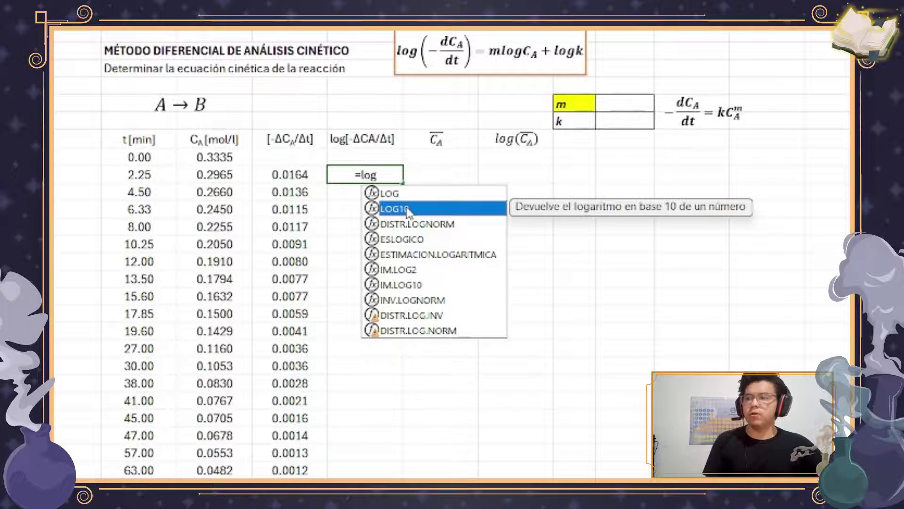
pyautogui.doubleClick(408, 210)
pyautogui.click(281, 172)
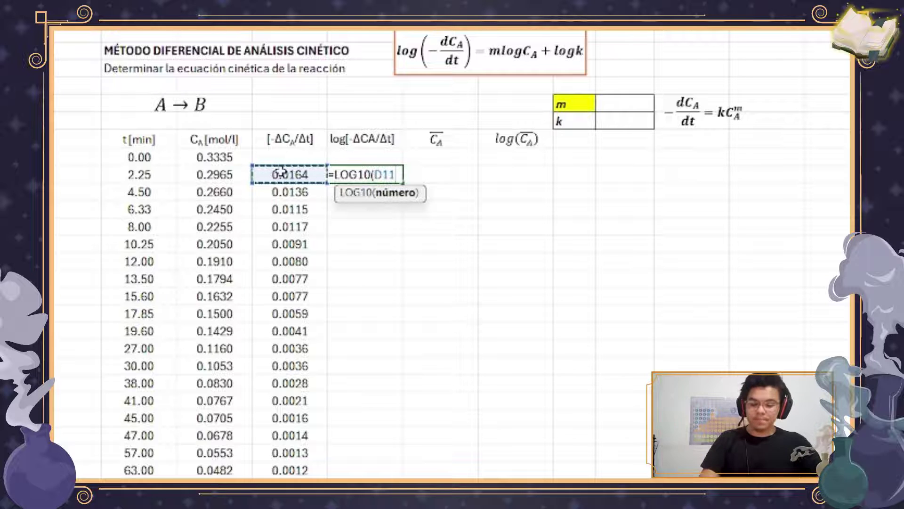
pyautogui.write(')')
pyautogui.press('Return')
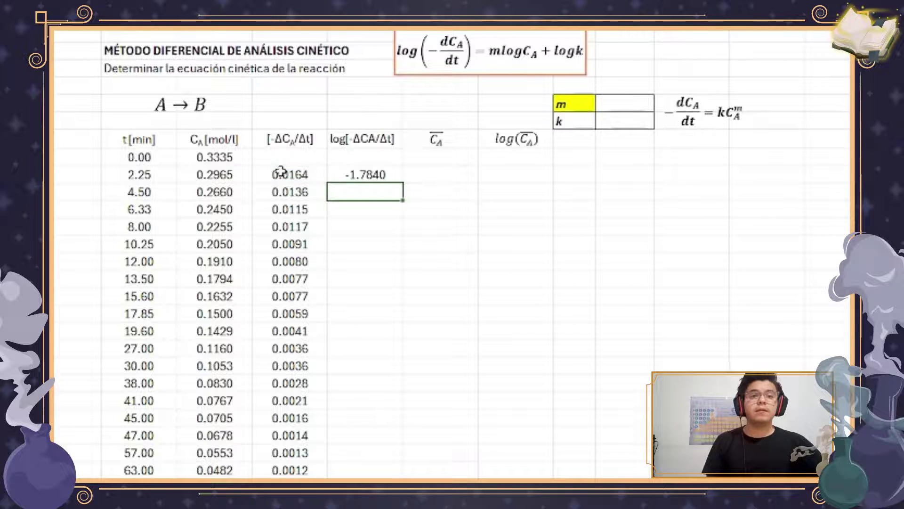
pyautogui.click(384, 174)
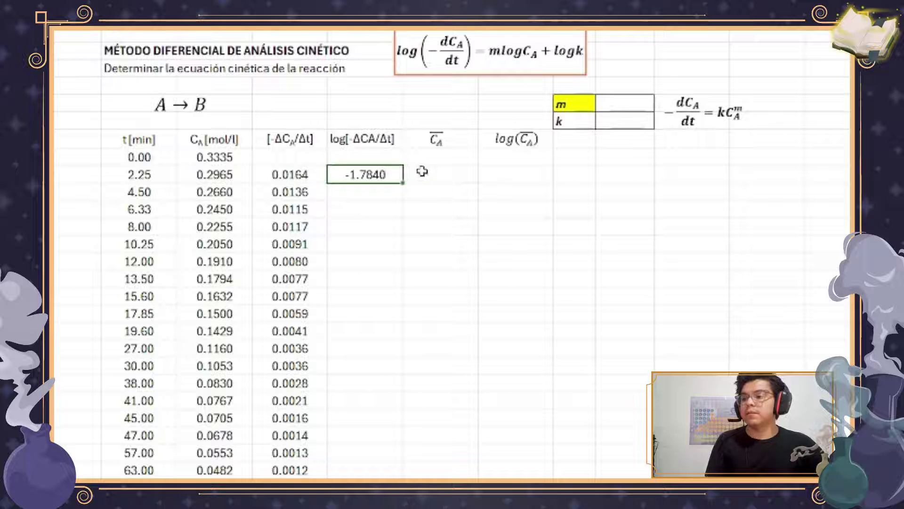
# Fill the E11 logarithm formula down through row 28 and enter the average concentration formula =(C11+C10)/2 in F11.
pyautogui.doubleClick(406, 183)
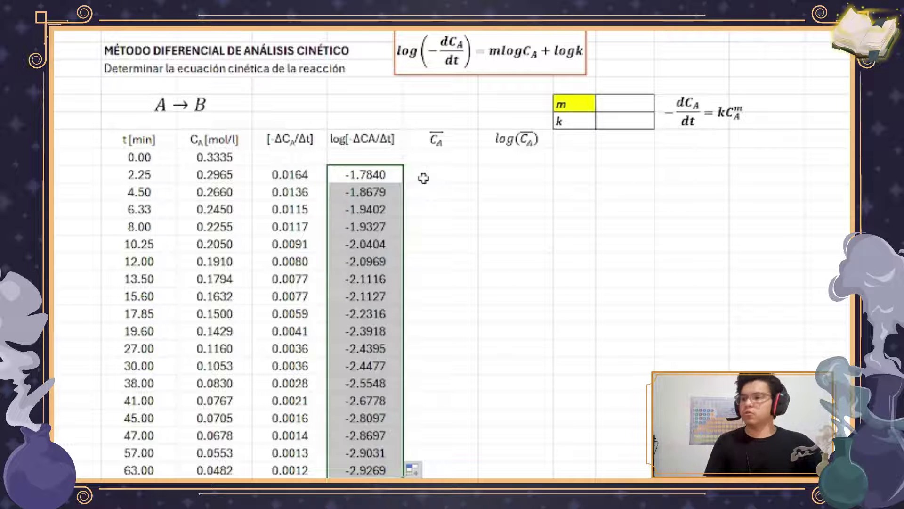
pyautogui.click(429, 177)
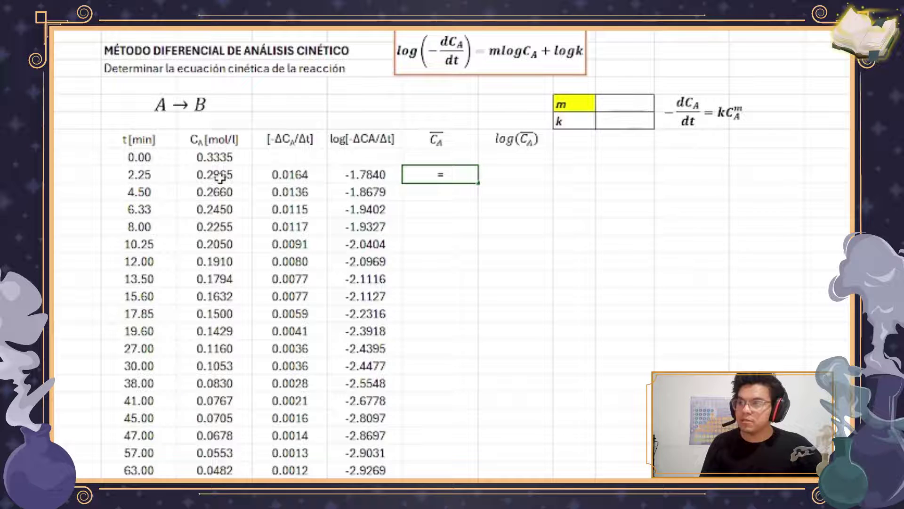
pyautogui.click(220, 177)
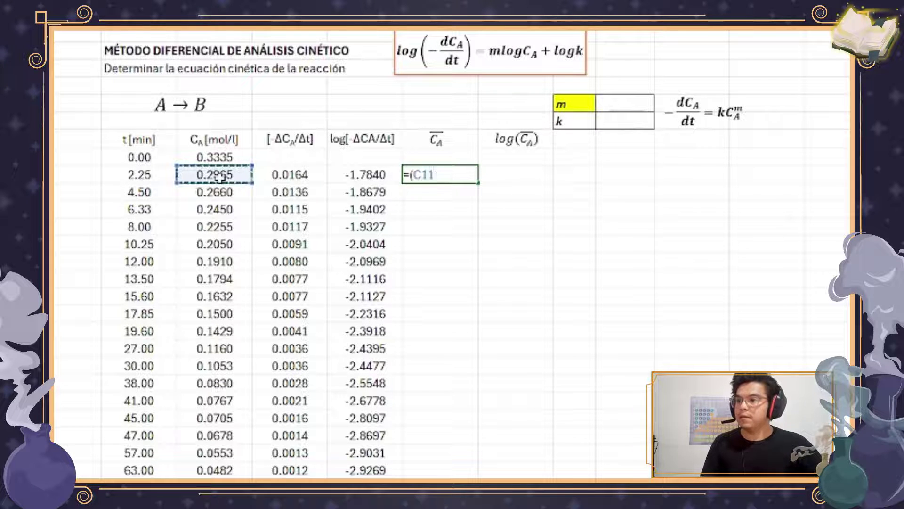
pyautogui.write('*')
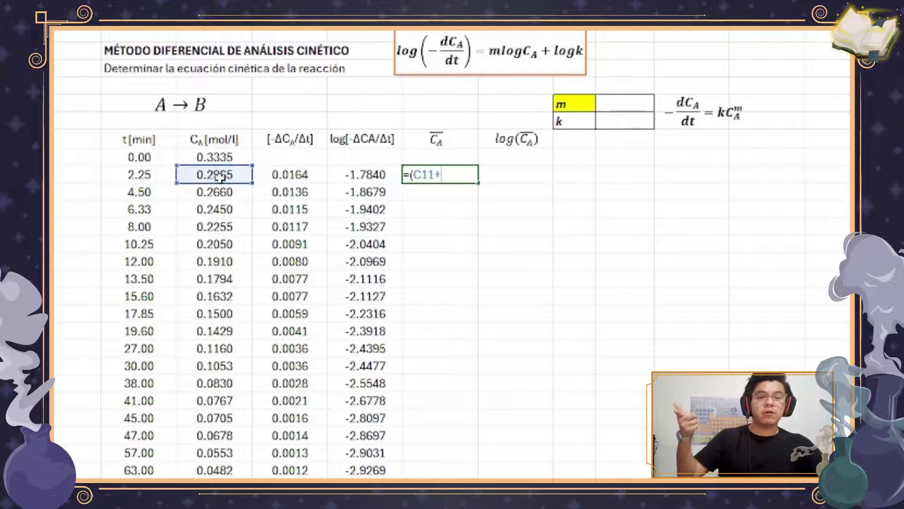
pyautogui.click(220, 156)
pyautogui.write(')')
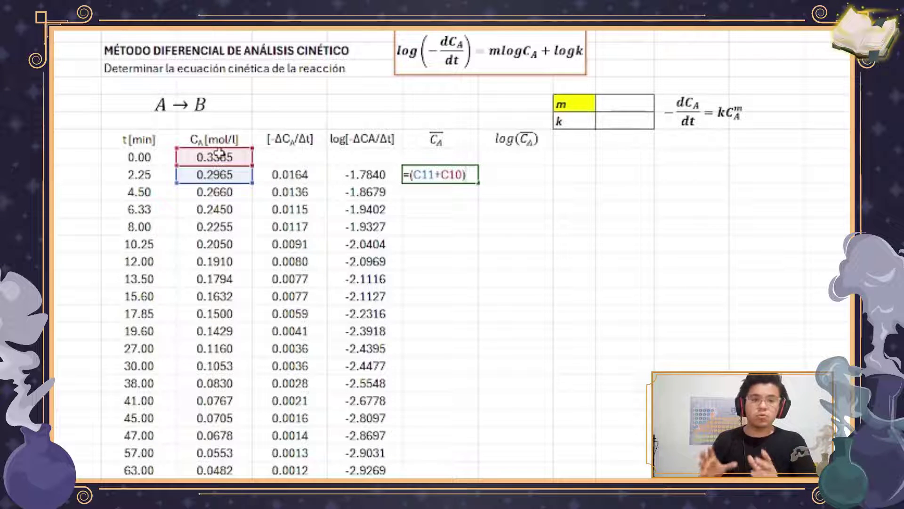
pyautogui.write('/2')
pyautogui.press('Return')
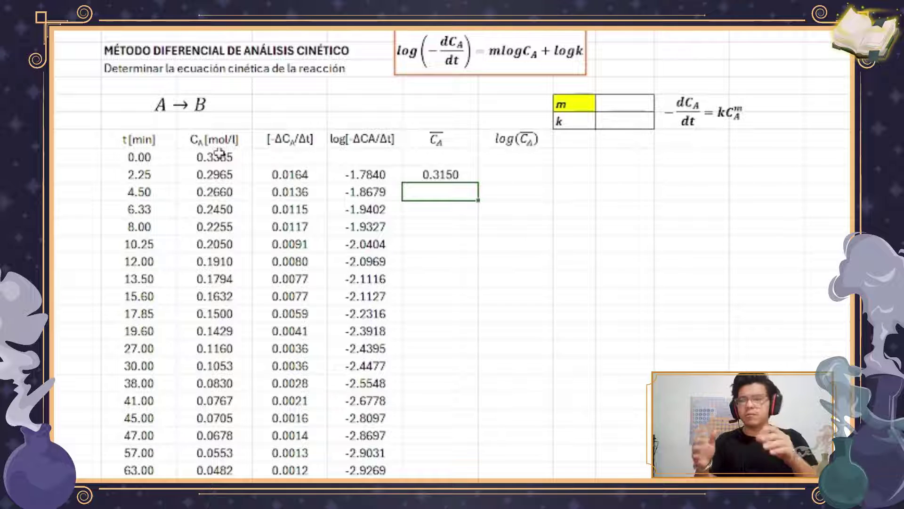
# Fill the F11 average concentration formula down through row 28 and check the cell references in the last row.
pyautogui.click(420, 174)
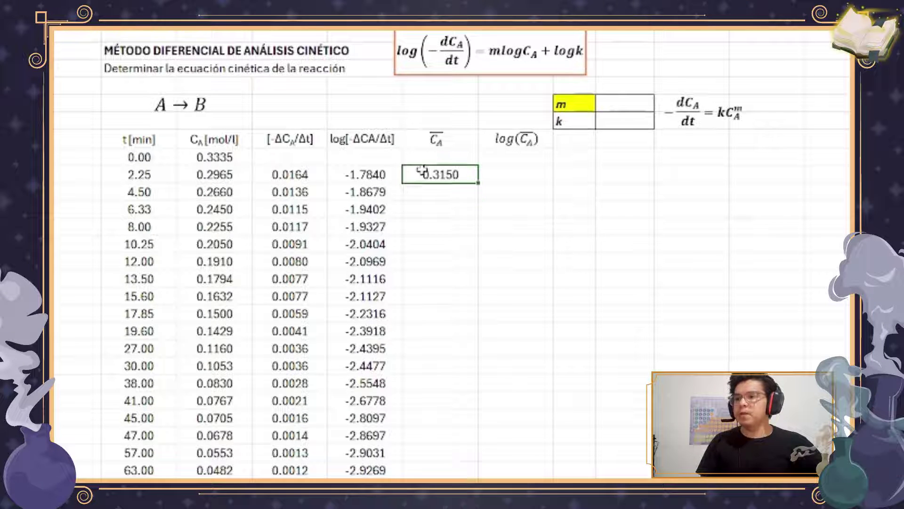
pyautogui.doubleClick(479, 183)
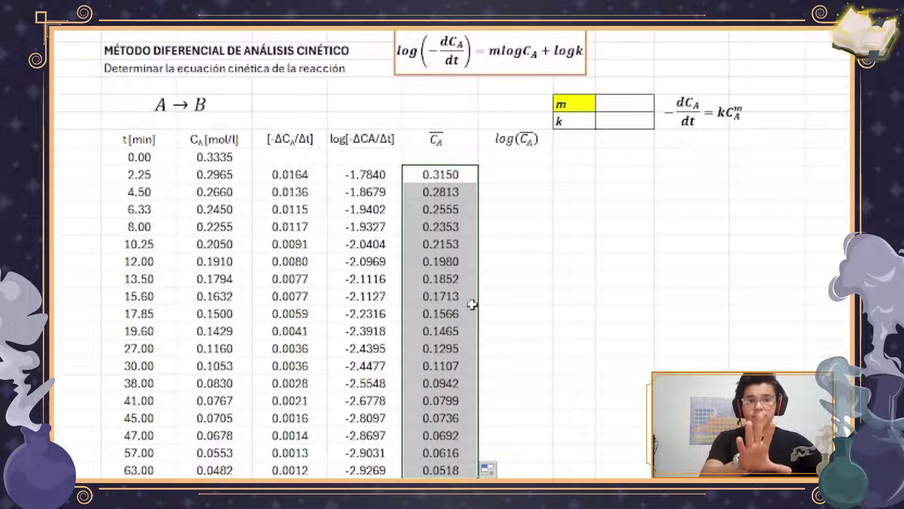
pyautogui.click(448, 471)
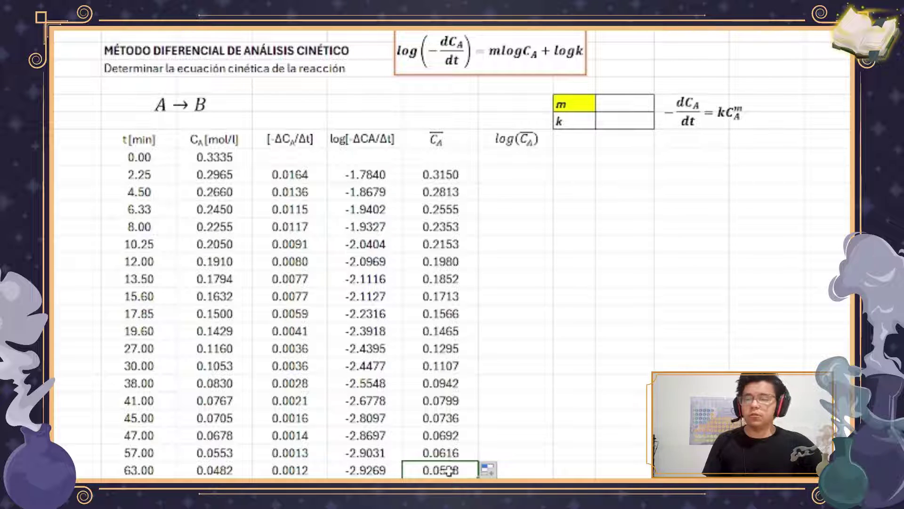
pyautogui.doubleClick(449, 471)
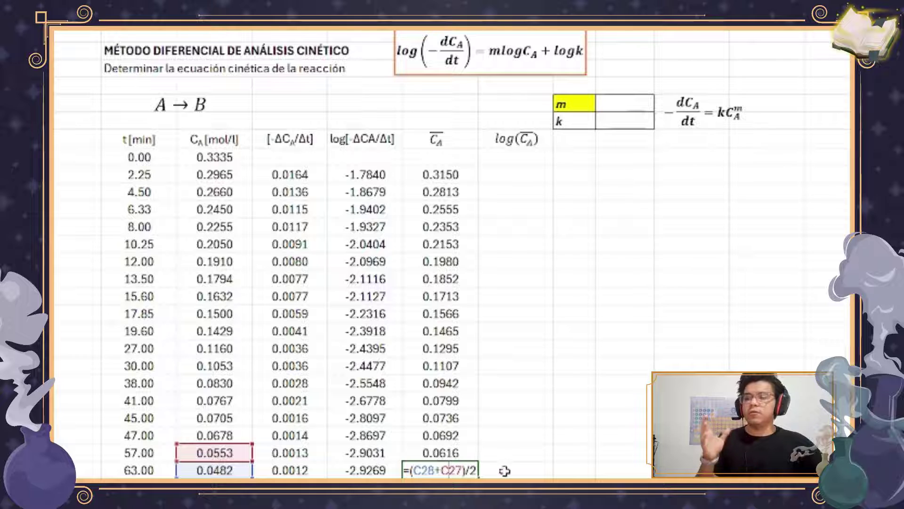
pyautogui.press('Return')
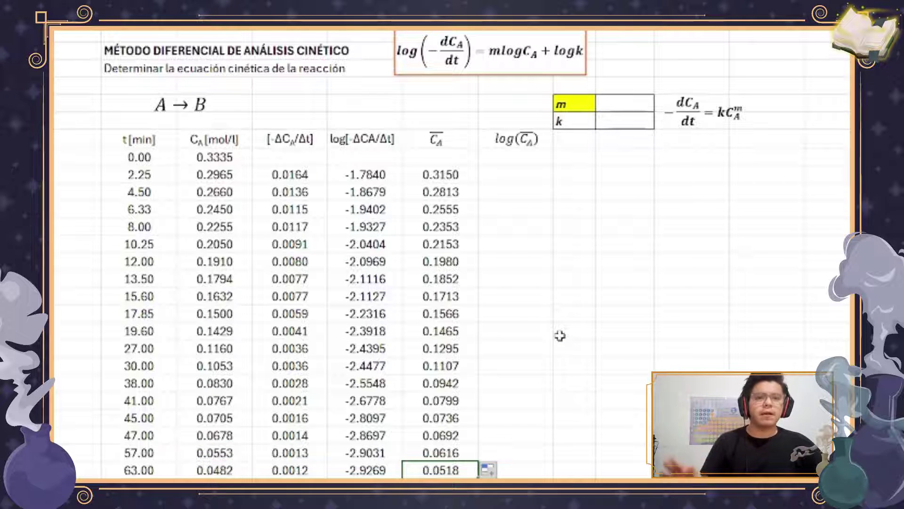
# Enter =LOG10(F11) in cell G11 to compute the base-10 logarithm of the first average concentration.
pyautogui.click(507, 177)
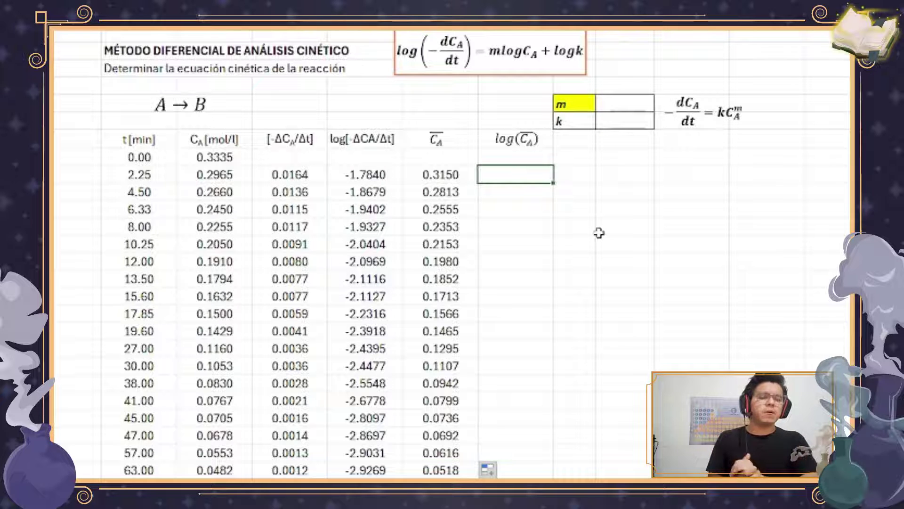
pyautogui.write('=')
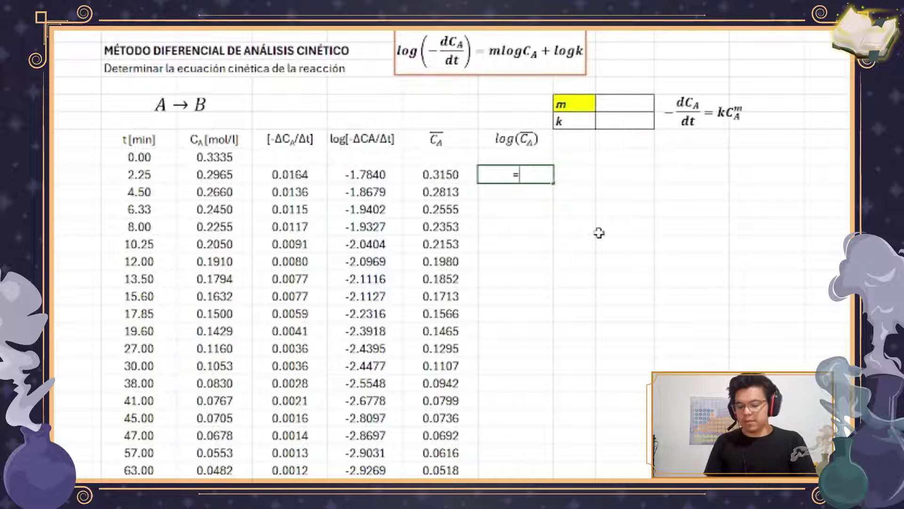
pyautogui.write('log')
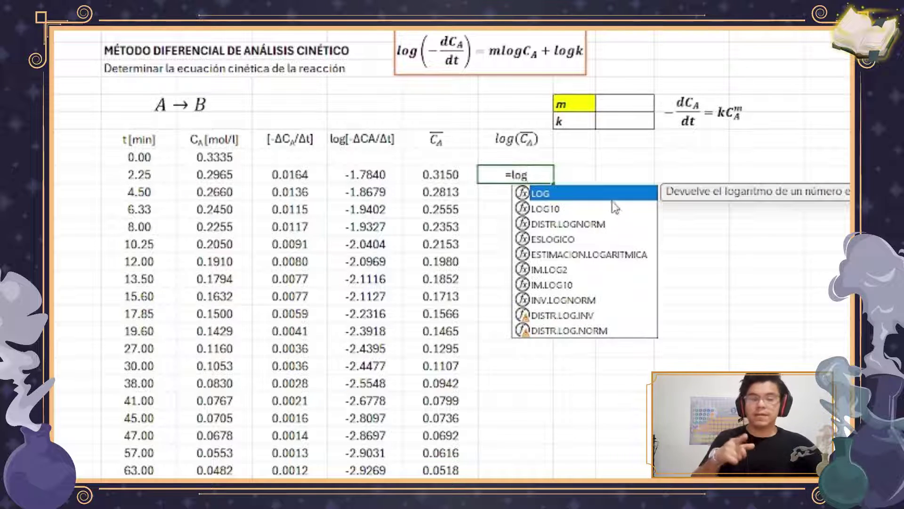
pyautogui.doubleClick(592, 209)
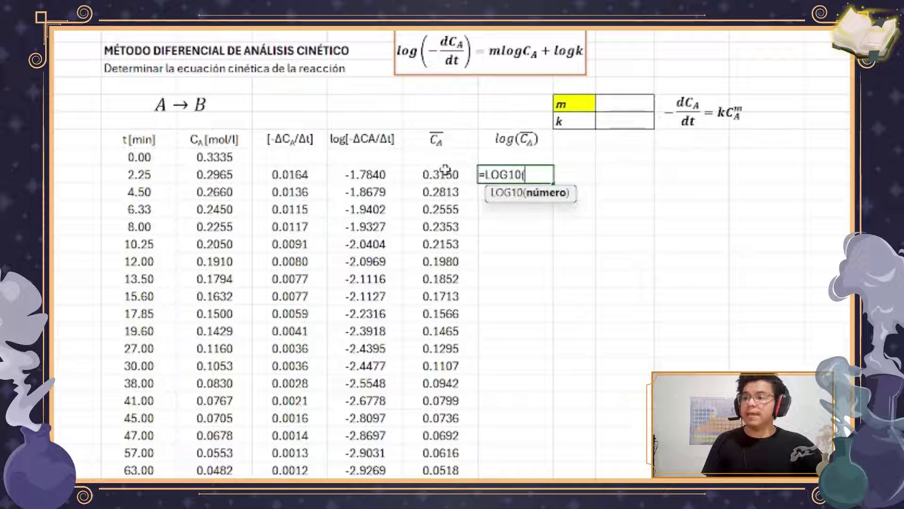
pyautogui.click(437, 174)
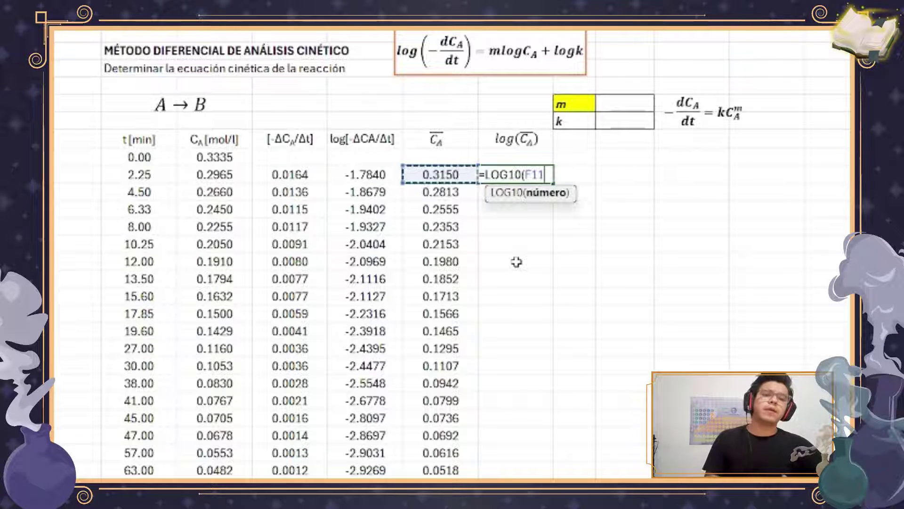
pyautogui.write(')')
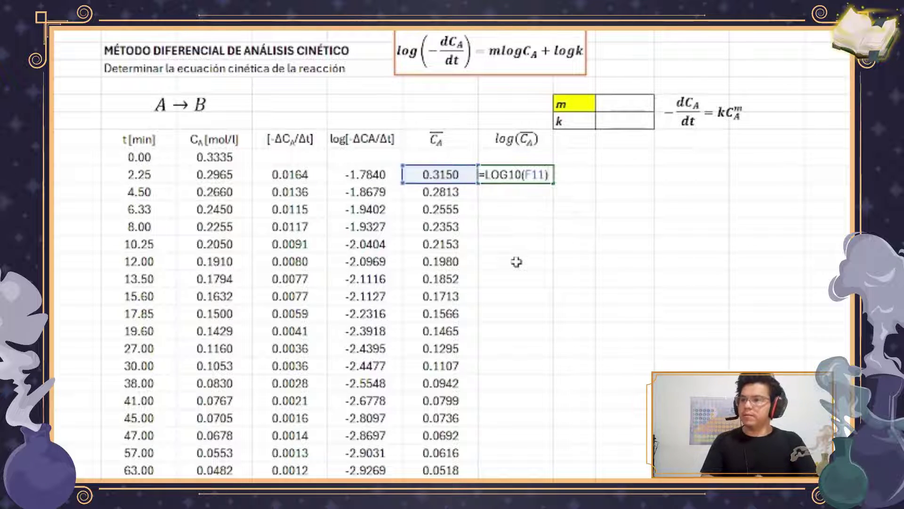
pyautogui.press('Return')
# Fill the G11 logarithm formula down through row 28 and check the cell reference in the last row.
pyautogui.click(513, 176)
pyautogui.doubleClick(554, 183)
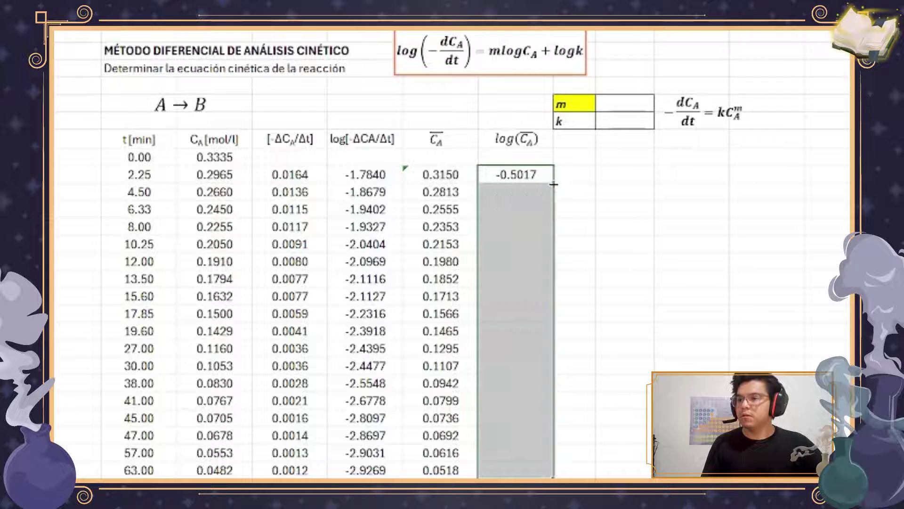
pyautogui.click(572, 382)
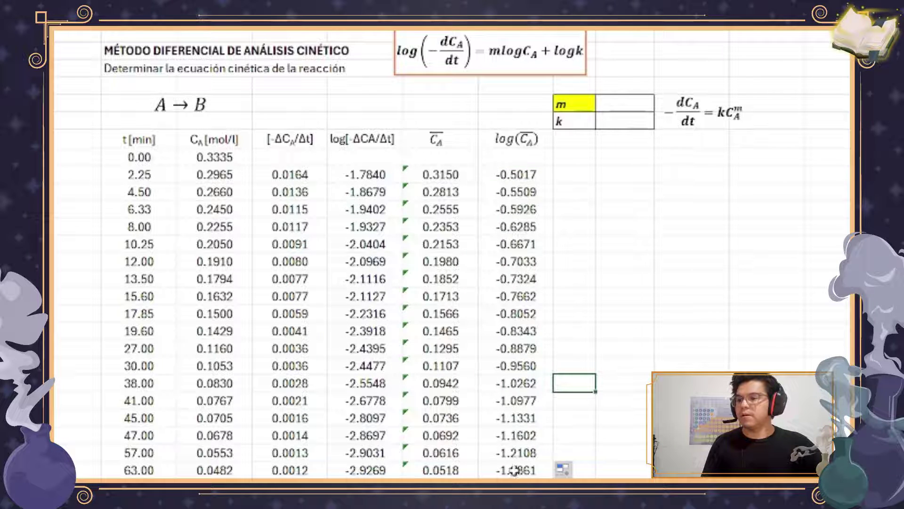
pyautogui.doubleClick(514, 470)
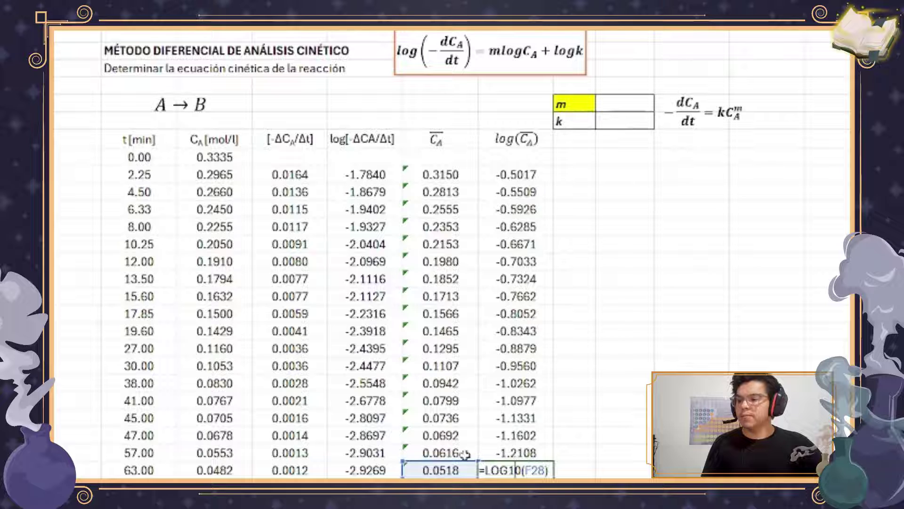
pyautogui.press('Escape')
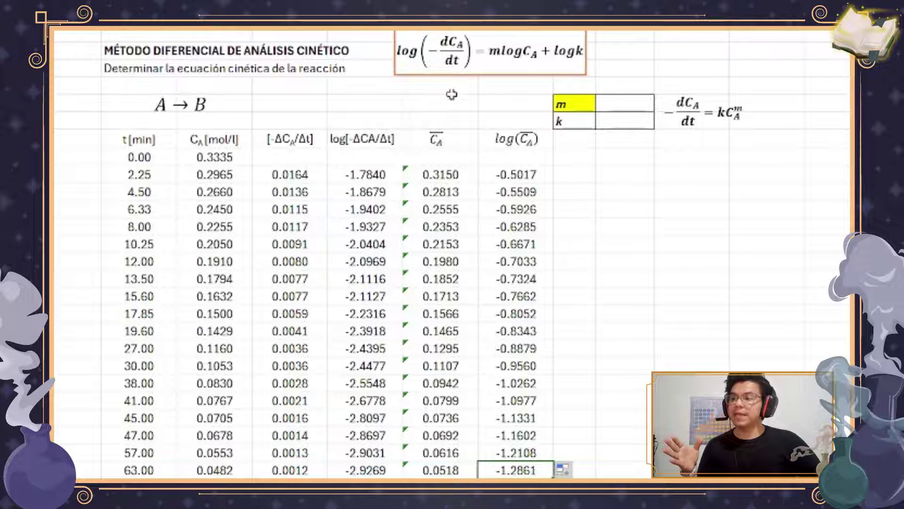
# Relate the log rate values in E11:E28 and the log average concentration values in G11:G28 to the linearised rate equation.
pyautogui.moveTo(367, 178); pyautogui.dragTo(364, 465)
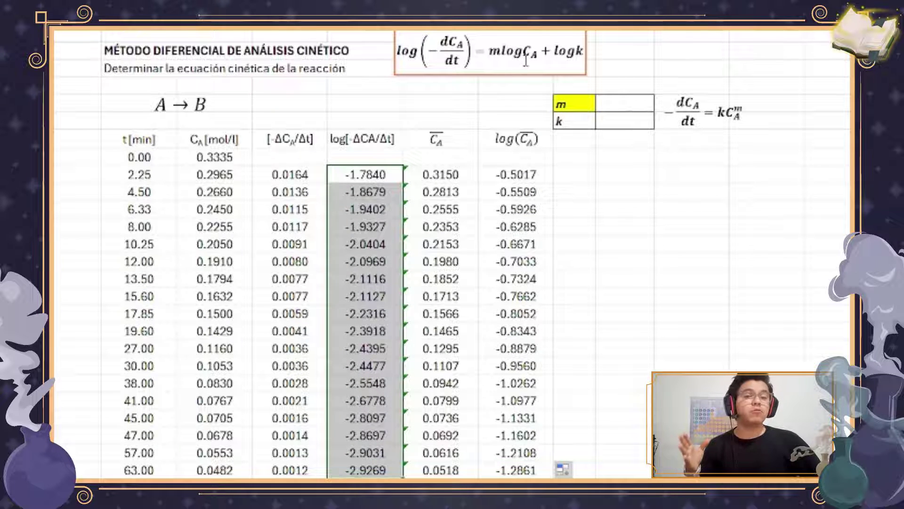
pyautogui.moveTo(518, 175); pyautogui.dragTo(508, 466)
pyautogui.moveTo(374, 176); pyautogui.dragTo(370, 470)
pyautogui.moveTo(519, 176); pyautogui.dragTo(518, 470)
# Insert a markers-only scatter chart and place it beside the data table, below the m and k cells.
pyautogui.click(588, 261)
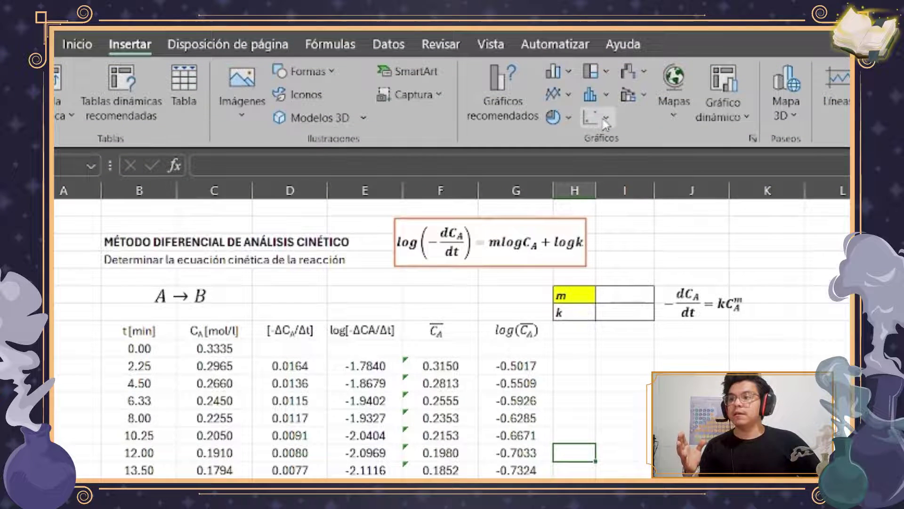
pyautogui.click(604, 120)
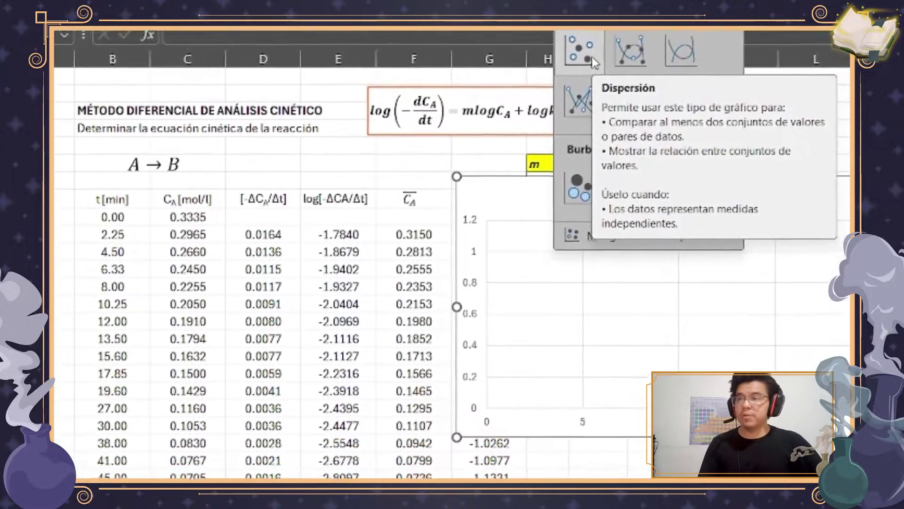
pyautogui.click(592, 60)
pyautogui.moveTo(599, 193); pyautogui.dragTo(713, 253)
pyautogui.moveTo(703, 206); pyautogui.dragTo(716, 175)
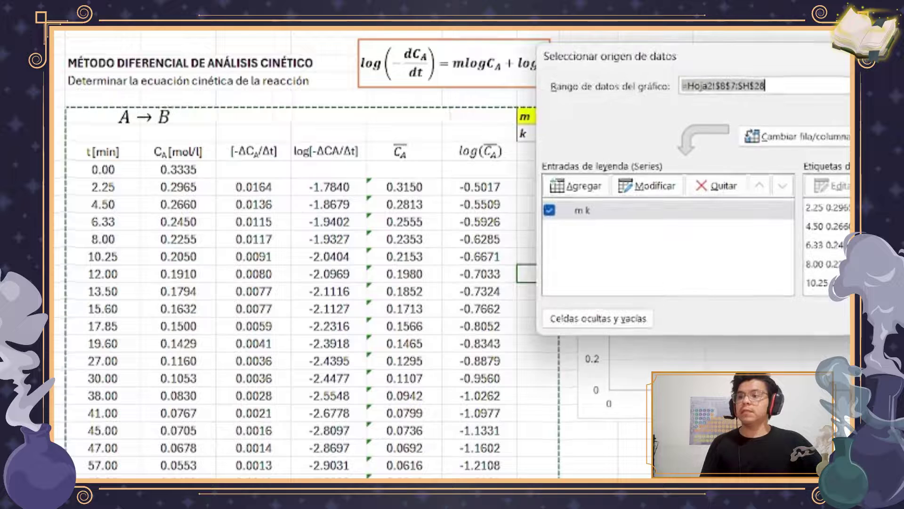
pyautogui.click(597, 212)
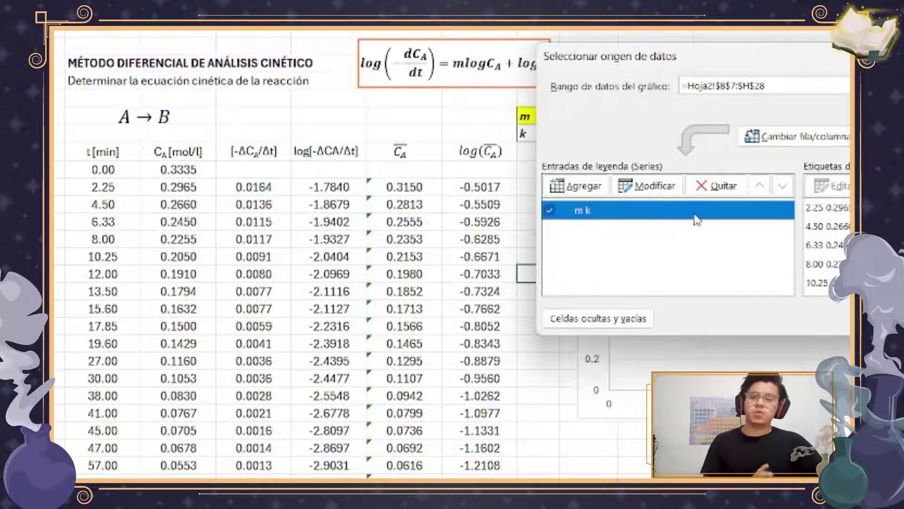
pyautogui.click(708, 189)
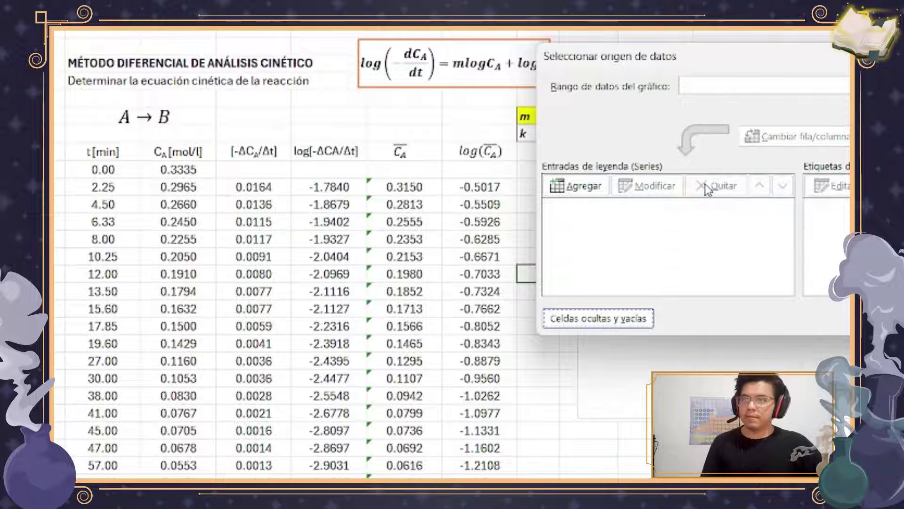
pyautogui.press('Escape')
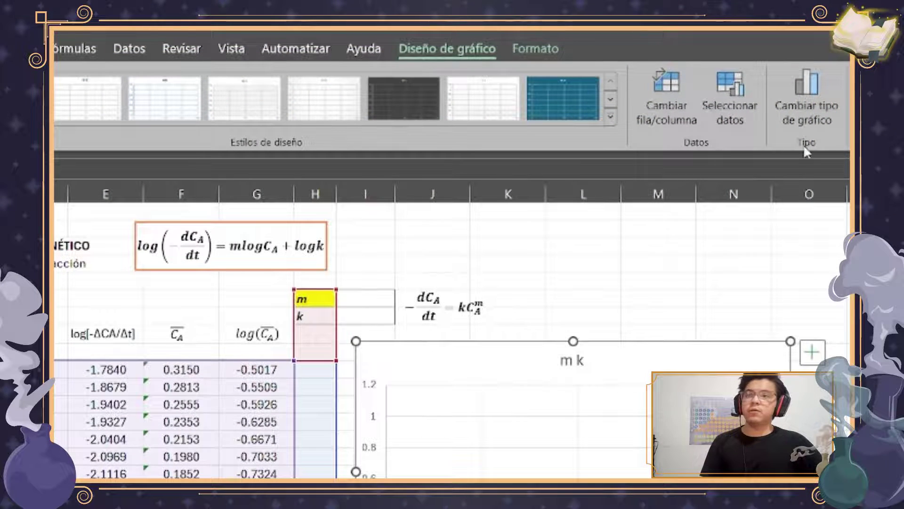
# Remove the automatically created "m k" series from the scatter chart's data source.
pyautogui.click(754, 121)
pyautogui.click(383, 393)
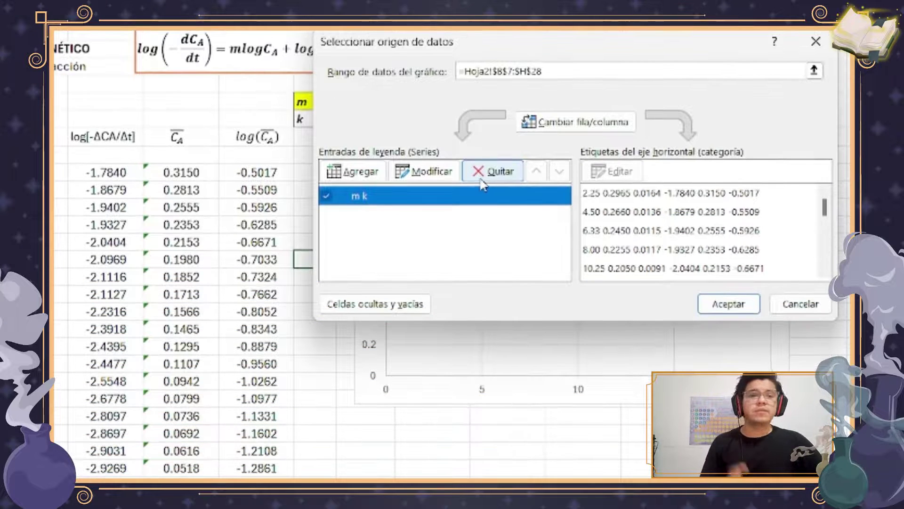
pyautogui.click(482, 179)
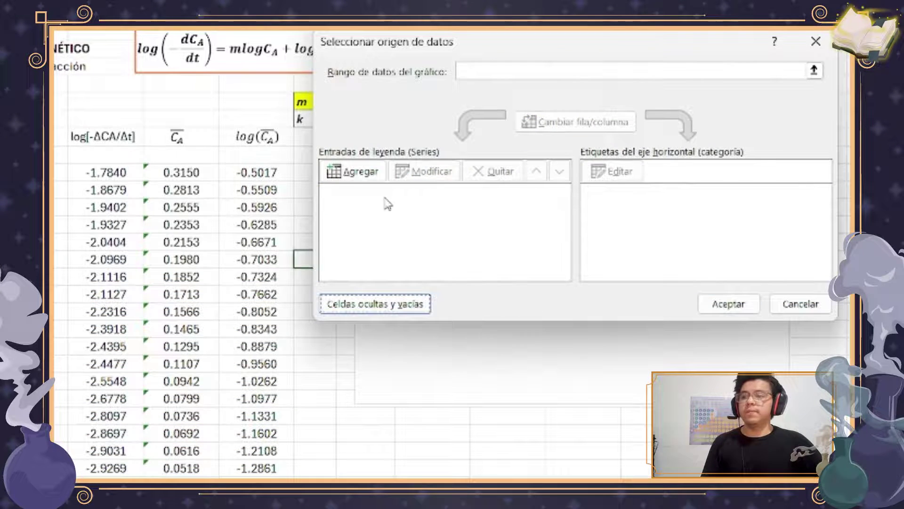
# Add a new series to the scatter chart with the log average concentrations in G11:G28 as its X values.
pyautogui.click(364, 174)
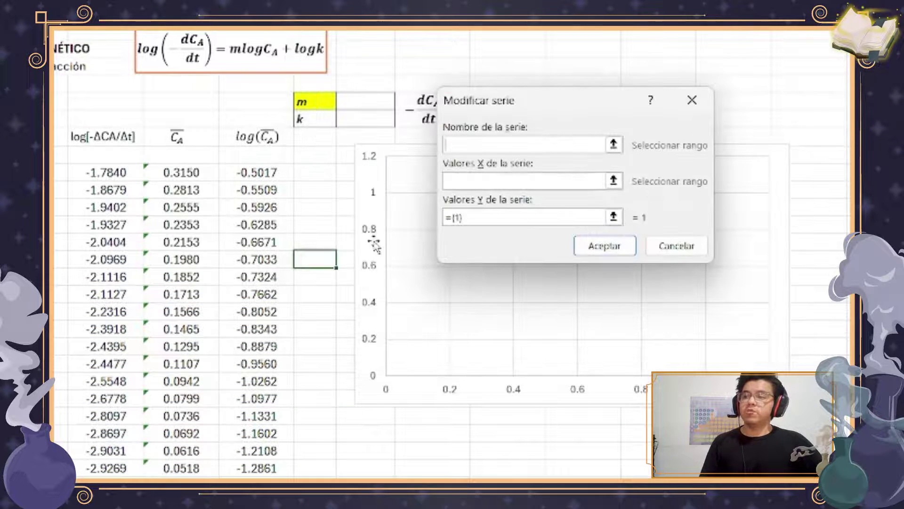
pyautogui.click(613, 182)
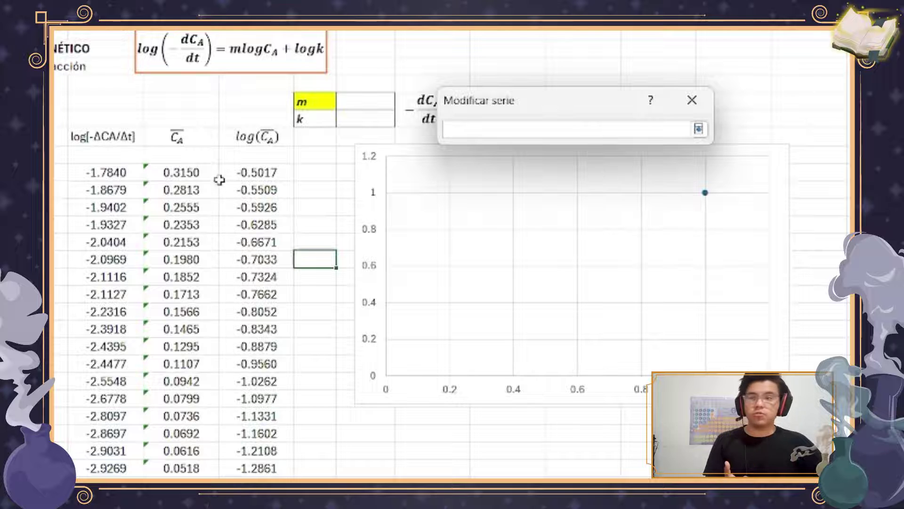
pyautogui.moveTo(271, 172); pyautogui.dragTo(256, 460)
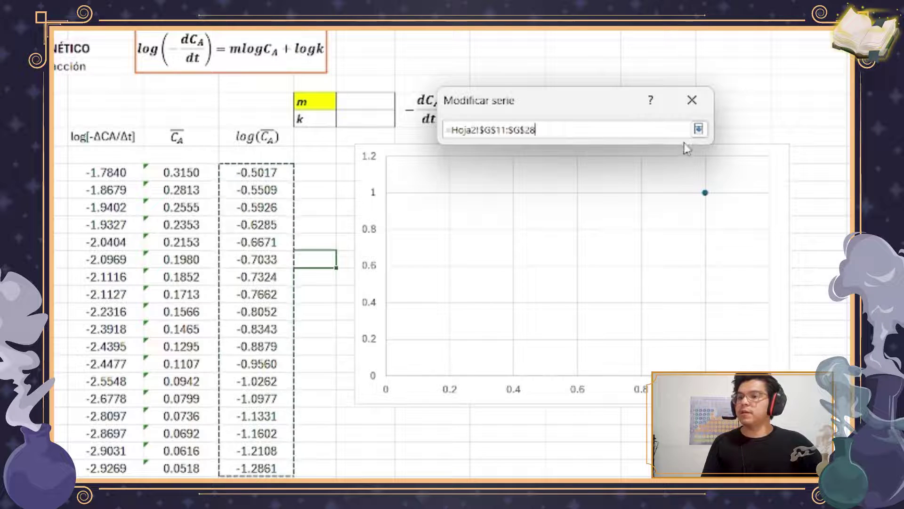
pyautogui.click(699, 130)
# Set the series' Y values to the log rates in E11:E28, leave its name blank, and accept the data source.
pyautogui.click(613, 217)
pyautogui.moveTo(99, 175); pyautogui.dragTo(104, 185)
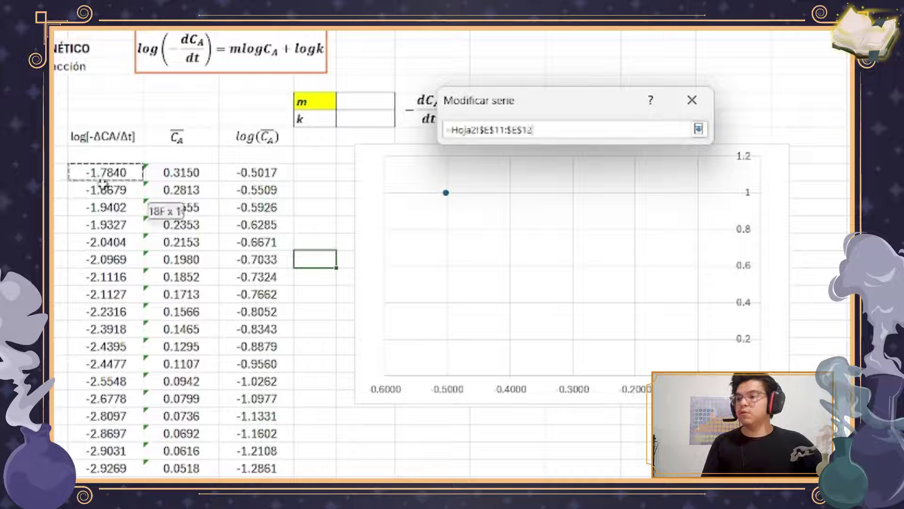
pyautogui.moveTo(104, 314); pyautogui.dragTo(106, 464)
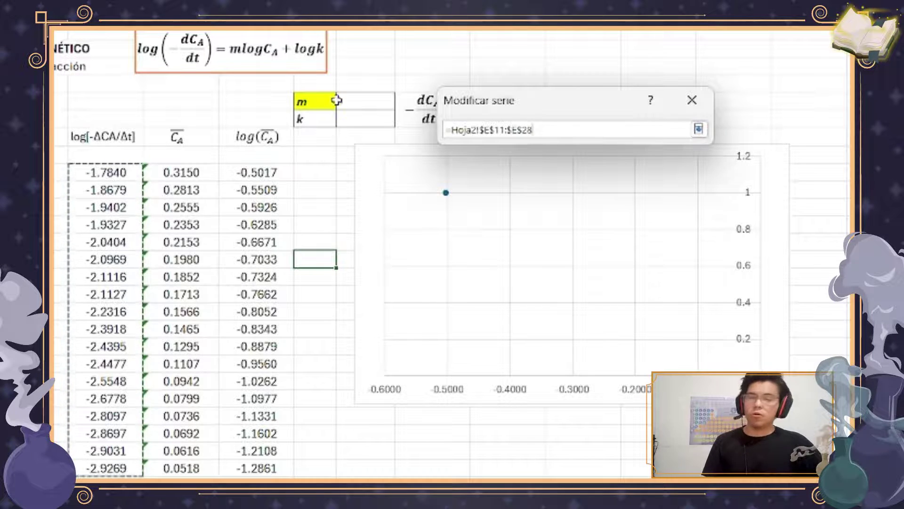
pyautogui.click(698, 128)
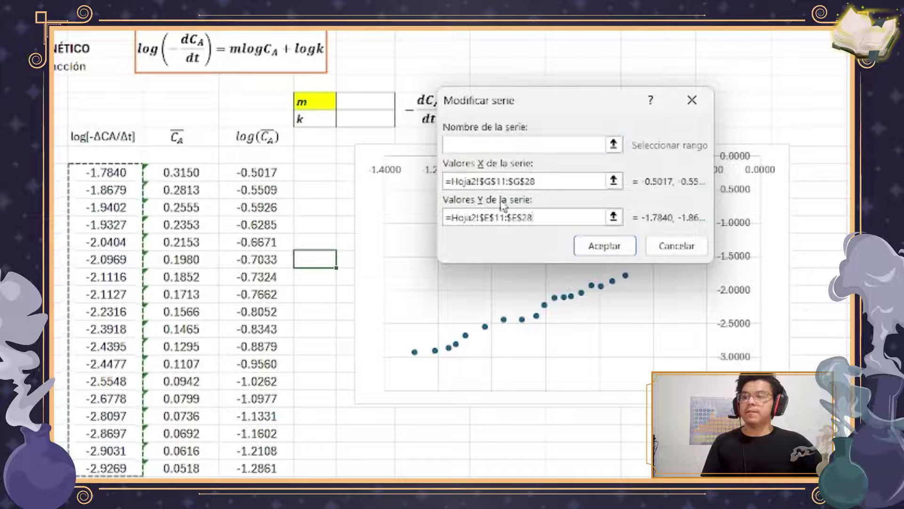
pyautogui.click(460, 146)
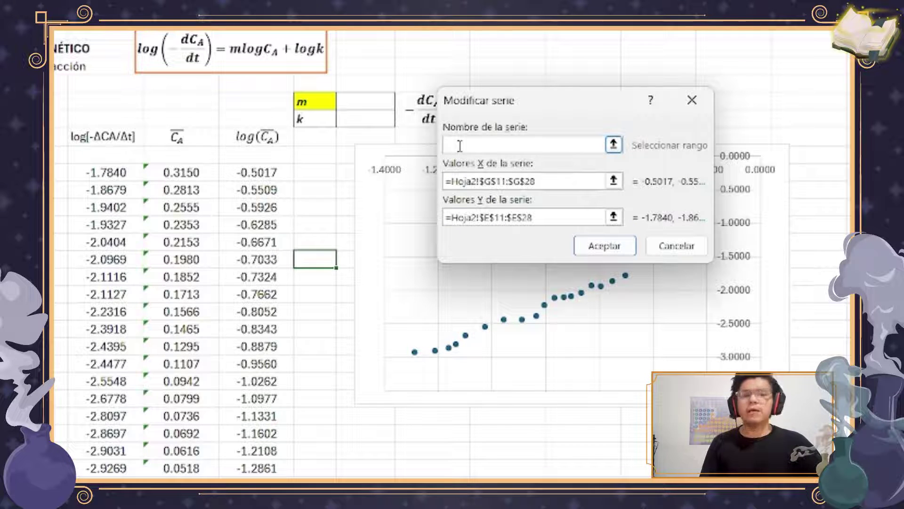
pyautogui.click(623, 246)
pyautogui.click(751, 305)
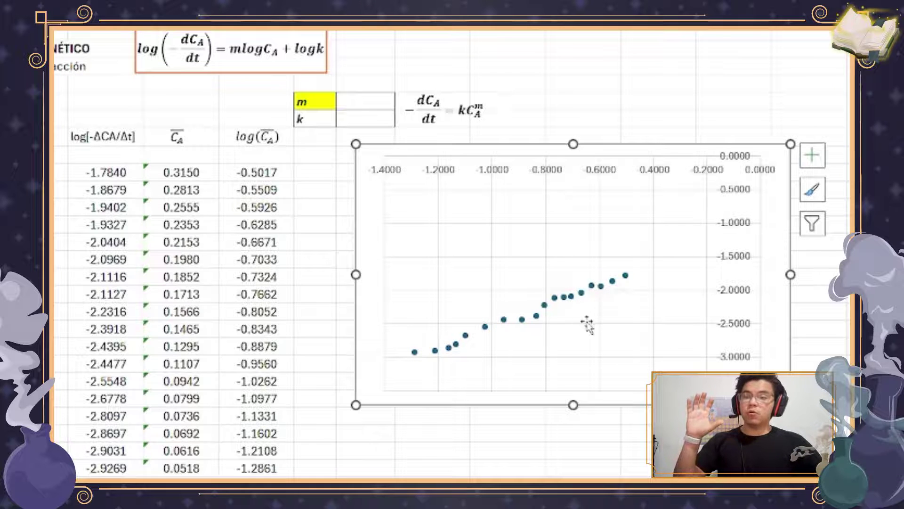
# Add a linear trendline to the plotted series and display its equation and R² value on the chart.
pyautogui.moveTo(564, 300)
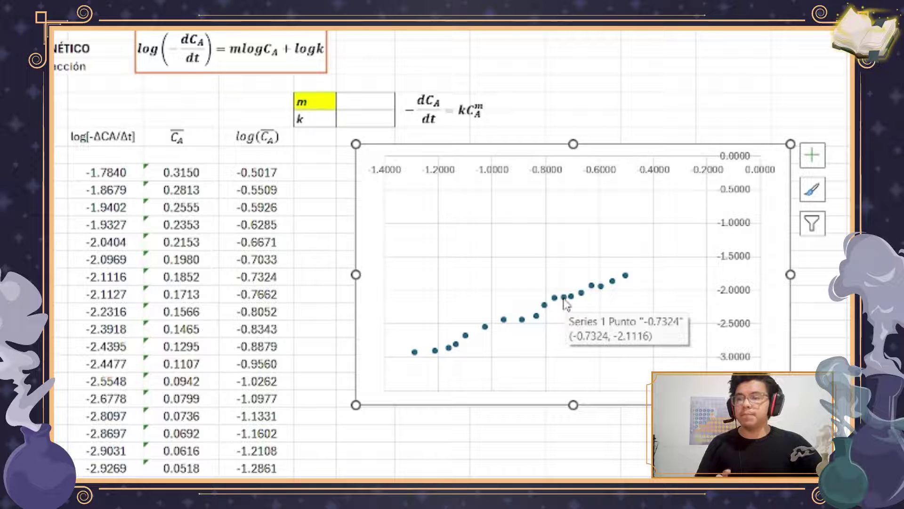
pyautogui.click(564, 299)
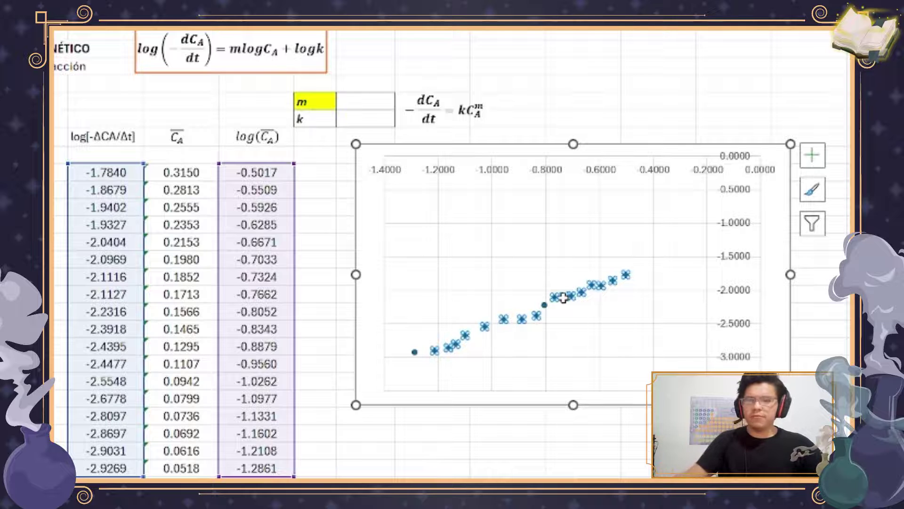
pyautogui.rightClick(564, 297)
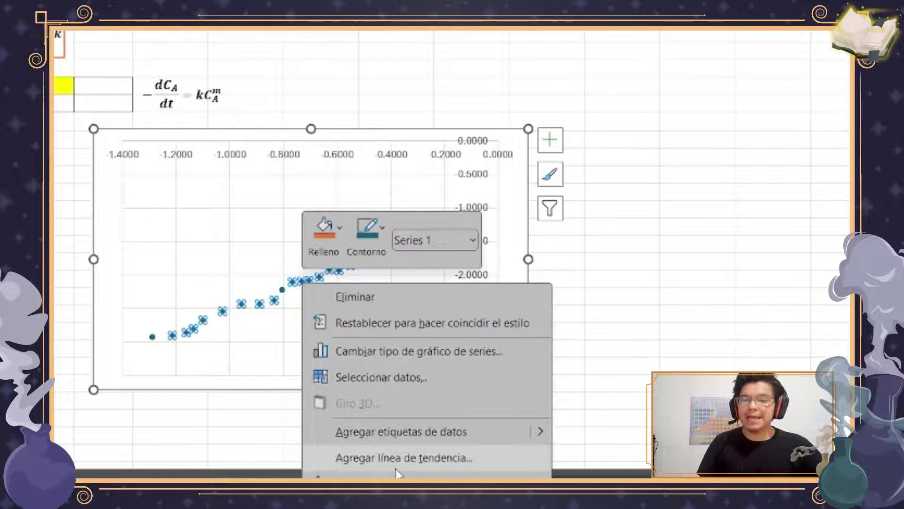
pyautogui.click(397, 458)
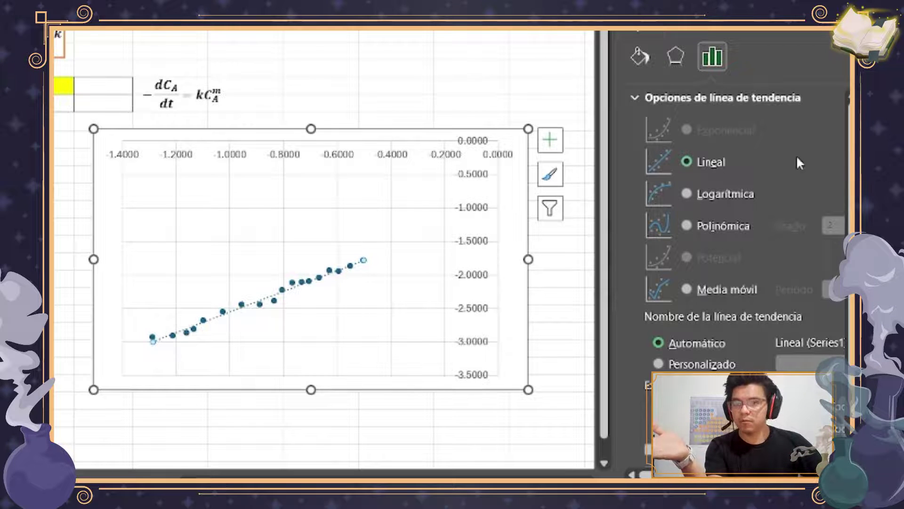
pyautogui.scroll(-3, 799, 163)
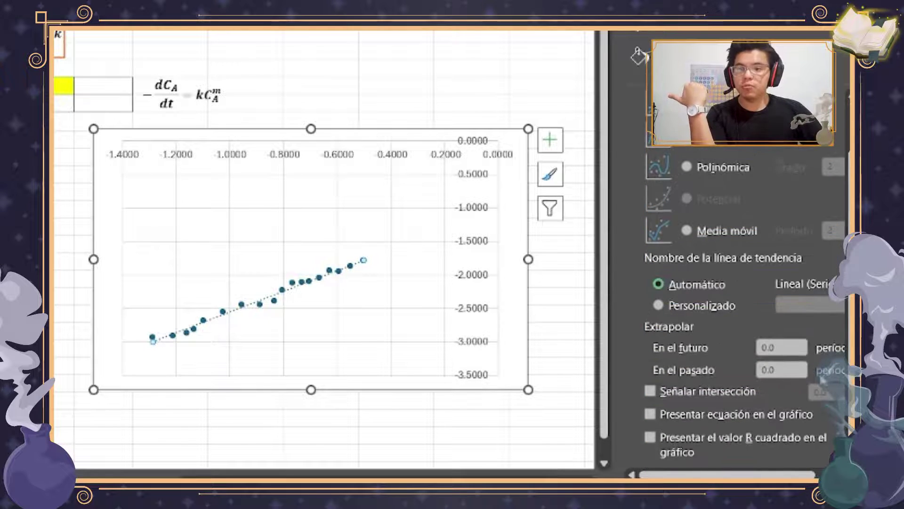
pyautogui.click(664, 413)
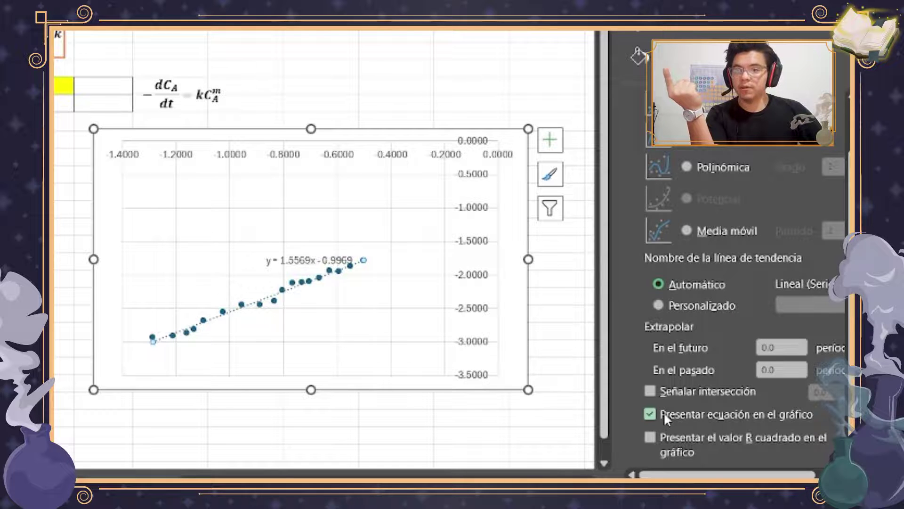
pyautogui.click(679, 441)
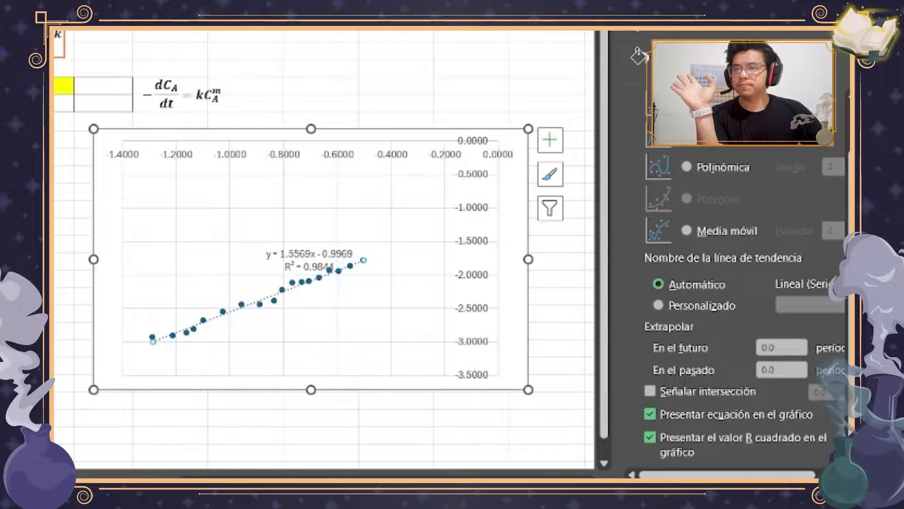
pyautogui.click(833, 35)
# Enlarge the trendline equation label and move it to the empty area above the plotted points.
pyautogui.click(333, 253)
pyautogui.moveTo(310, 244); pyautogui.dragTo(191, 178)
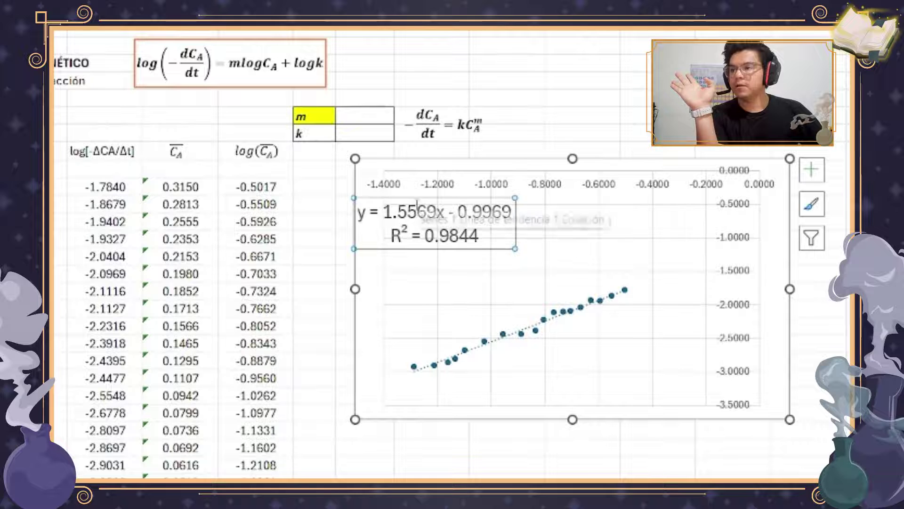
pyautogui.moveTo(399, 198); pyautogui.dragTo(438, 207)
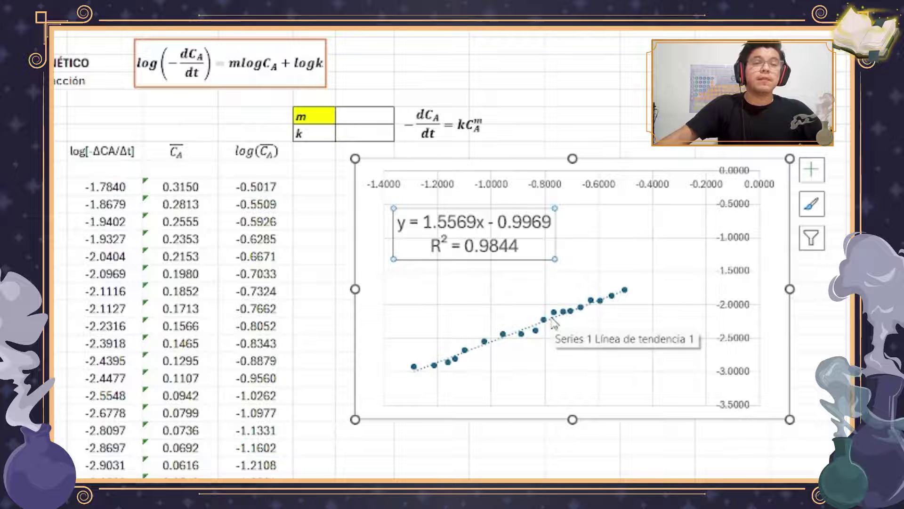
# Select the slope value 1.5569 within the trendline equation label's text.
pyautogui.click(450, 225)
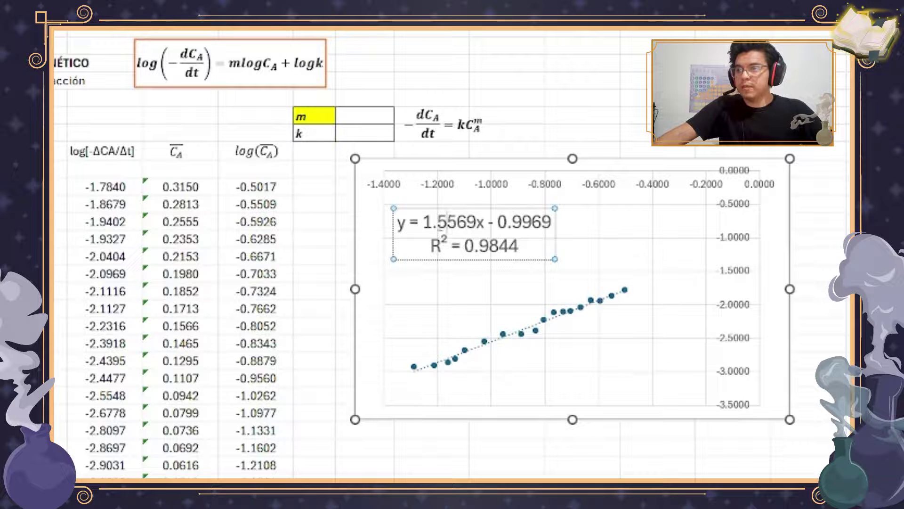
pyautogui.moveTo(425, 222); pyautogui.dragTo(478, 226)
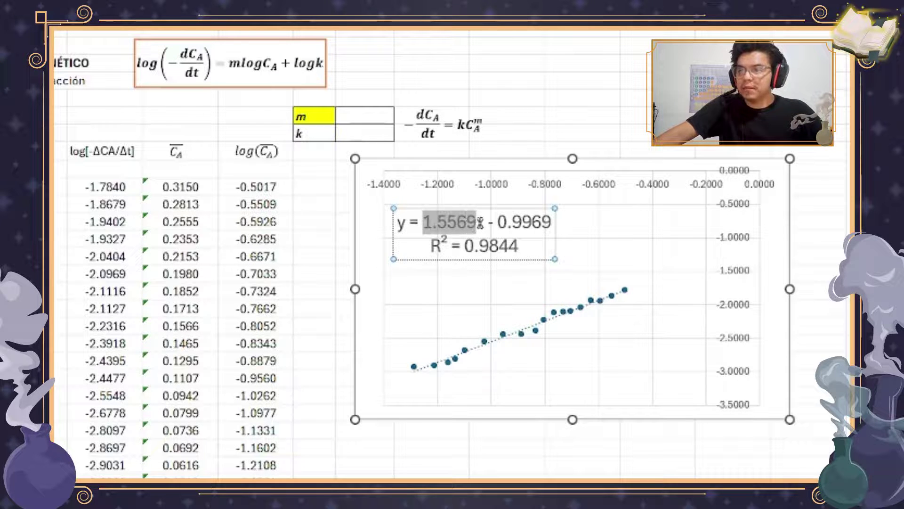